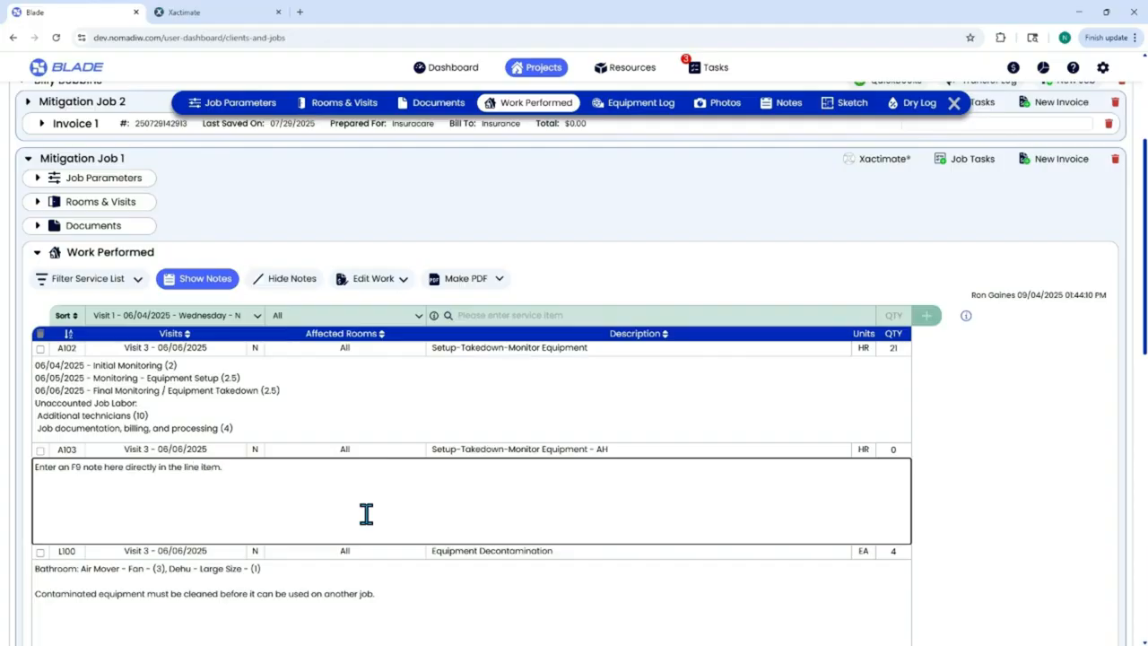
Hide the Work Performed notes and export Mitigation Job 1 to Xactimate, keeping the preselected Blade user as recipient
click(329, 415)
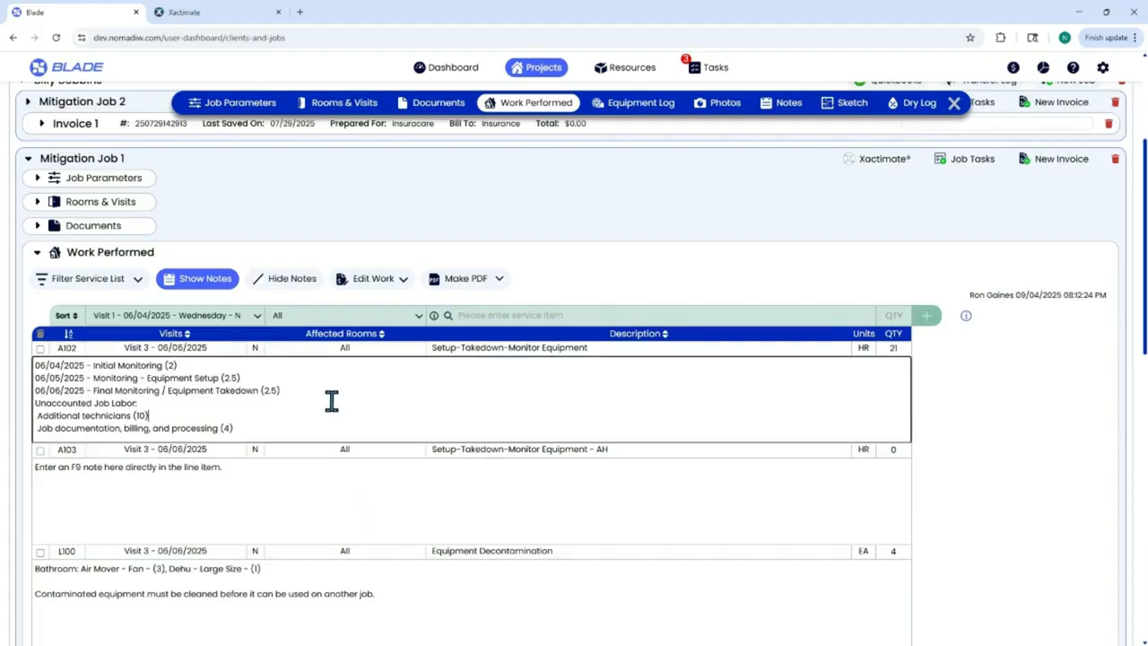
click(293, 279)
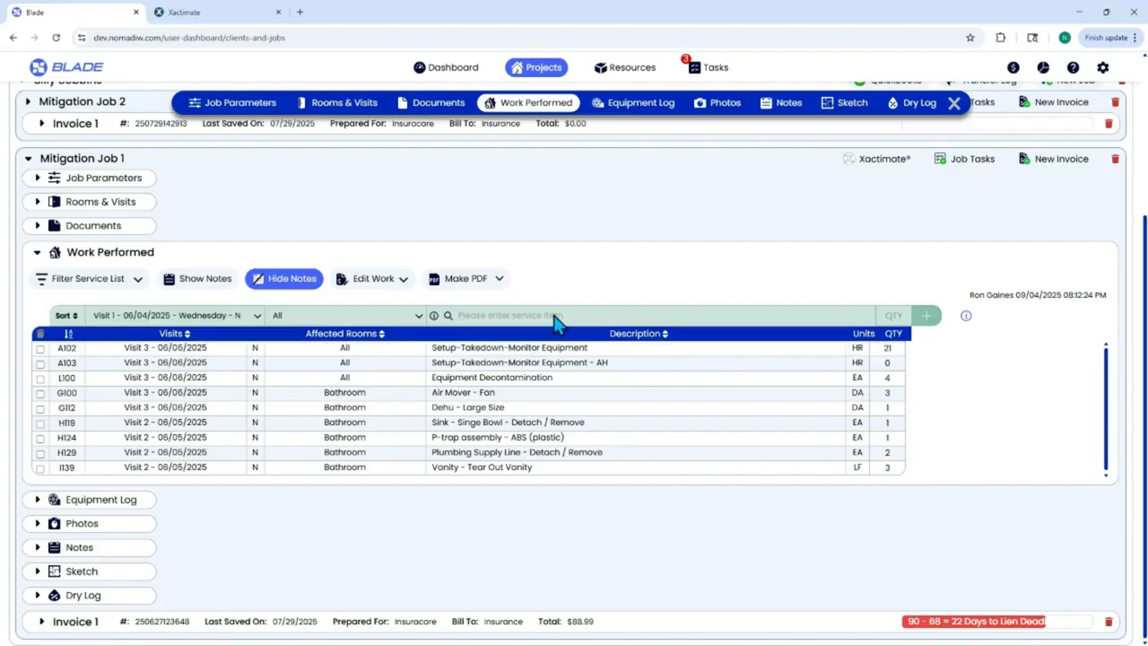
click(887, 161)
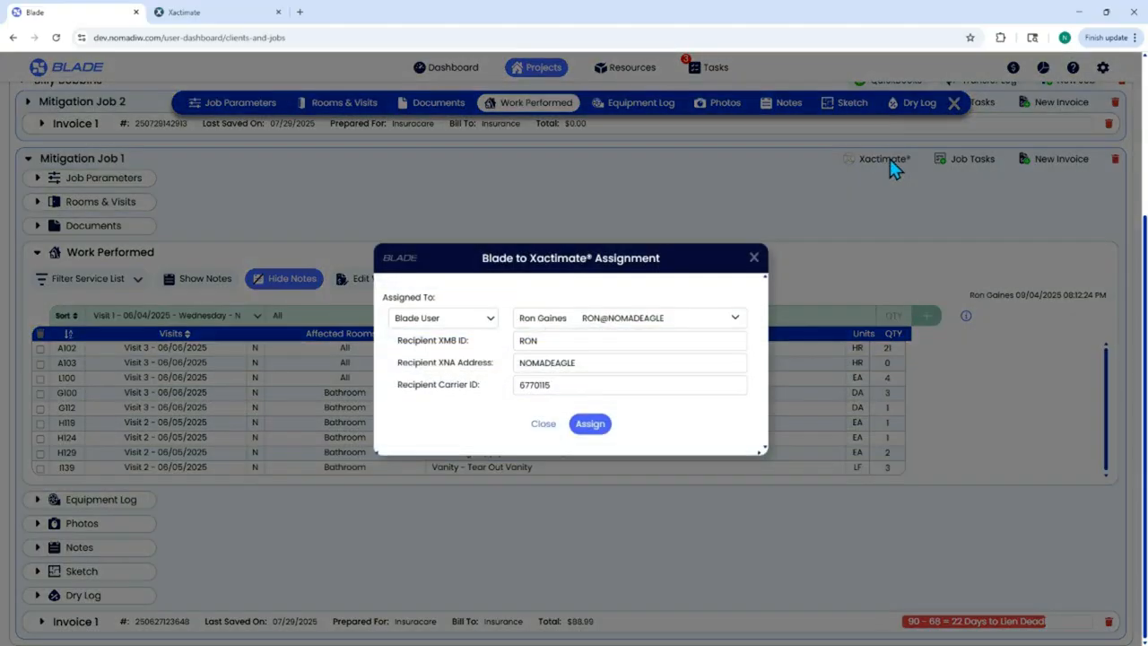
click(537, 322)
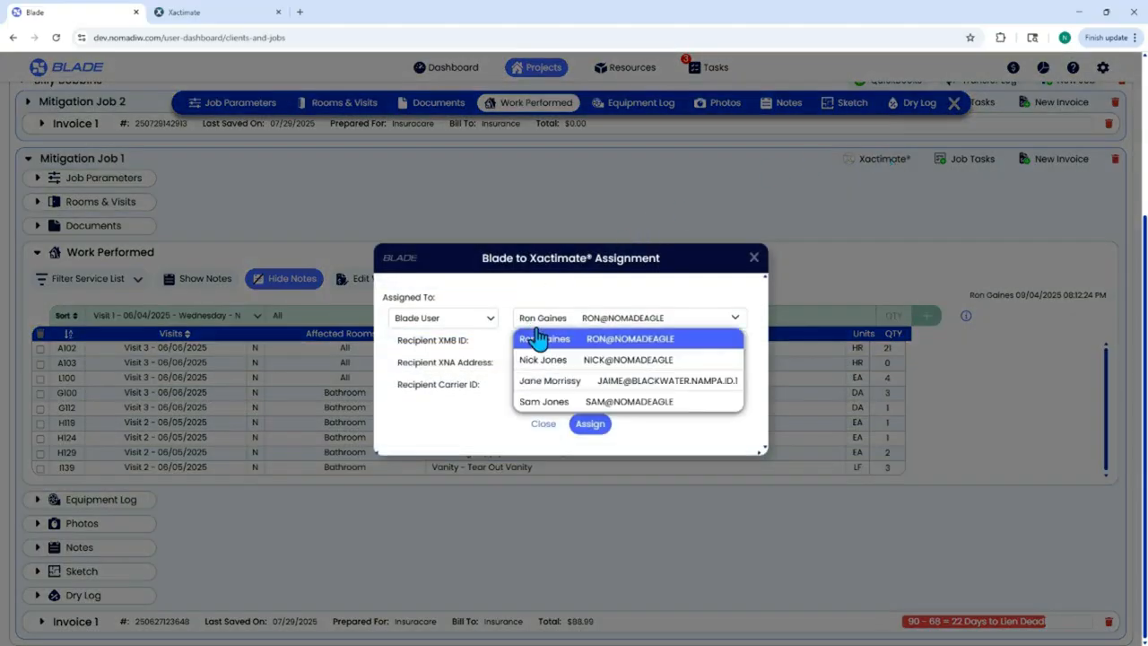
click(490, 321)
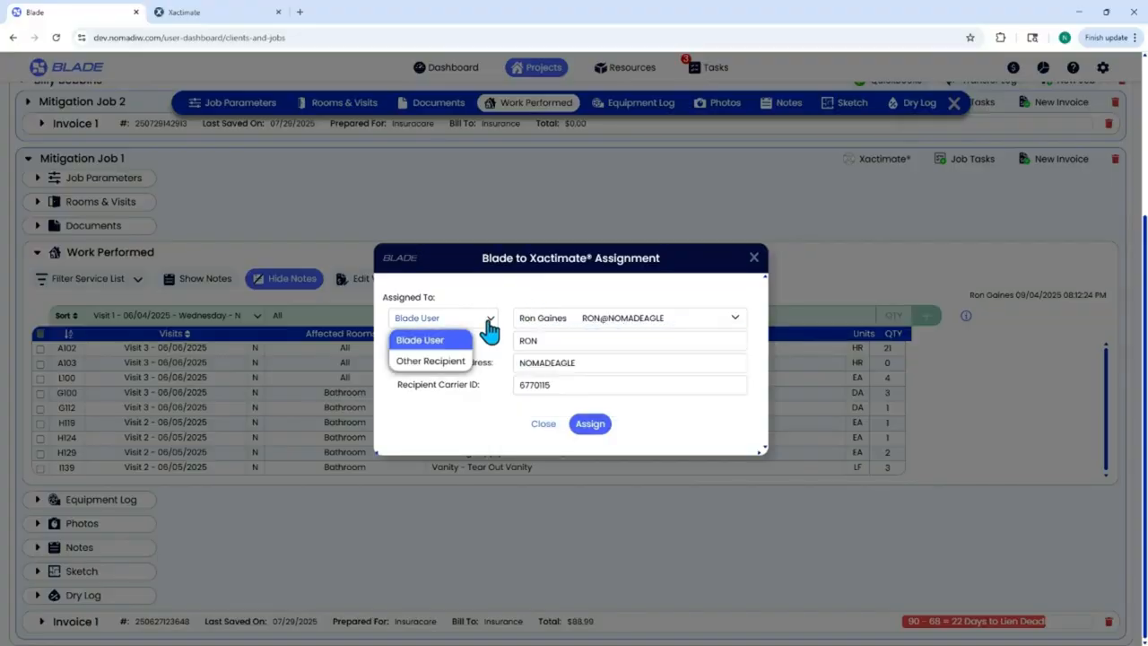
click(546, 288)
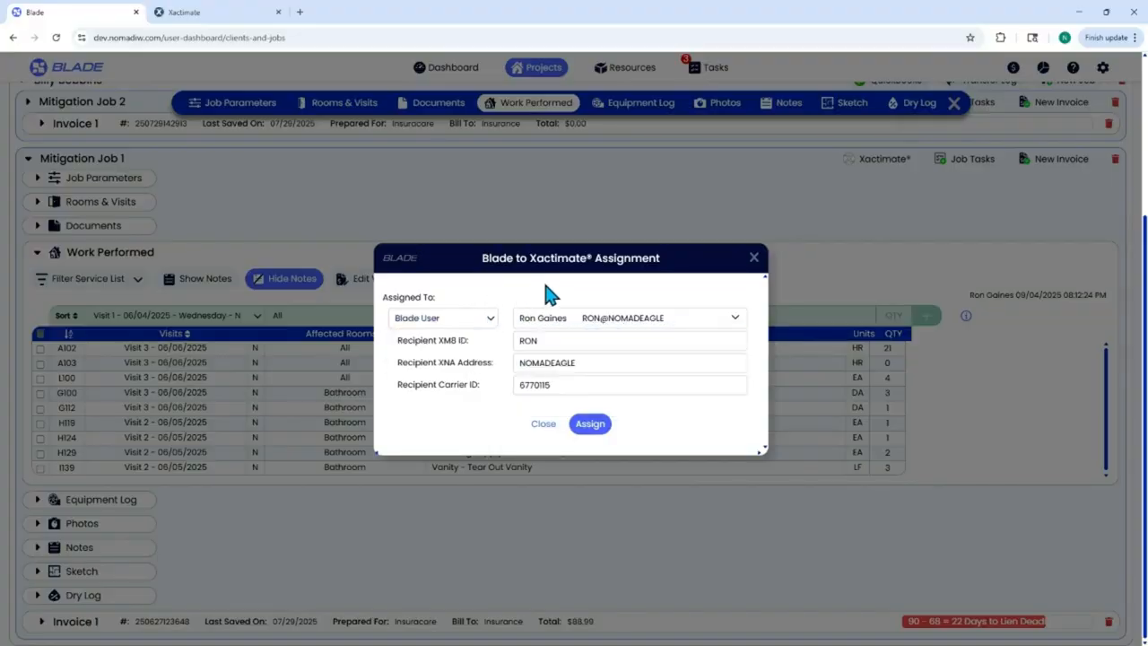
click(592, 424)
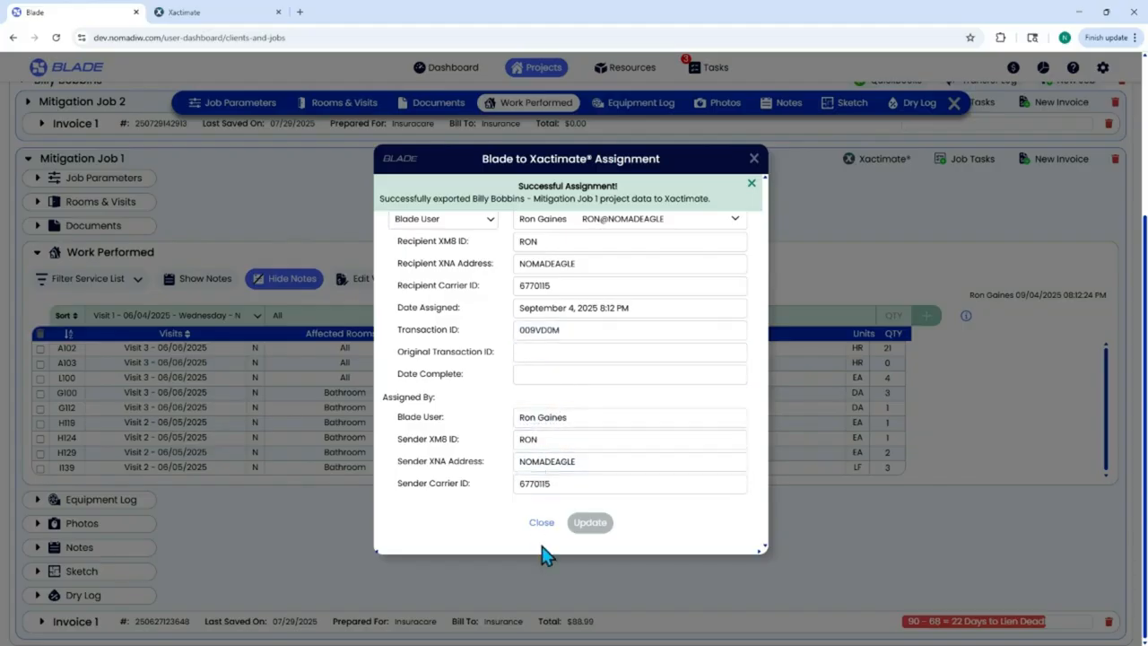
click(752, 159)
Switch to Xactimate, open the newly received assignment and view its pricing and claim parameters
click(192, 13)
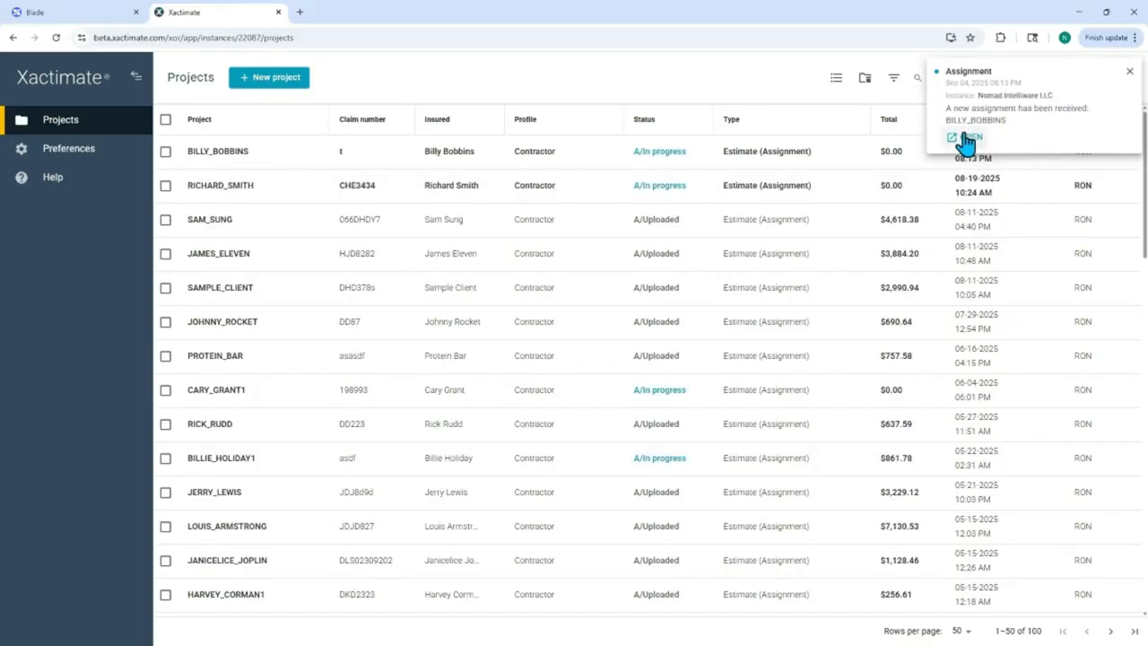
click(969, 137)
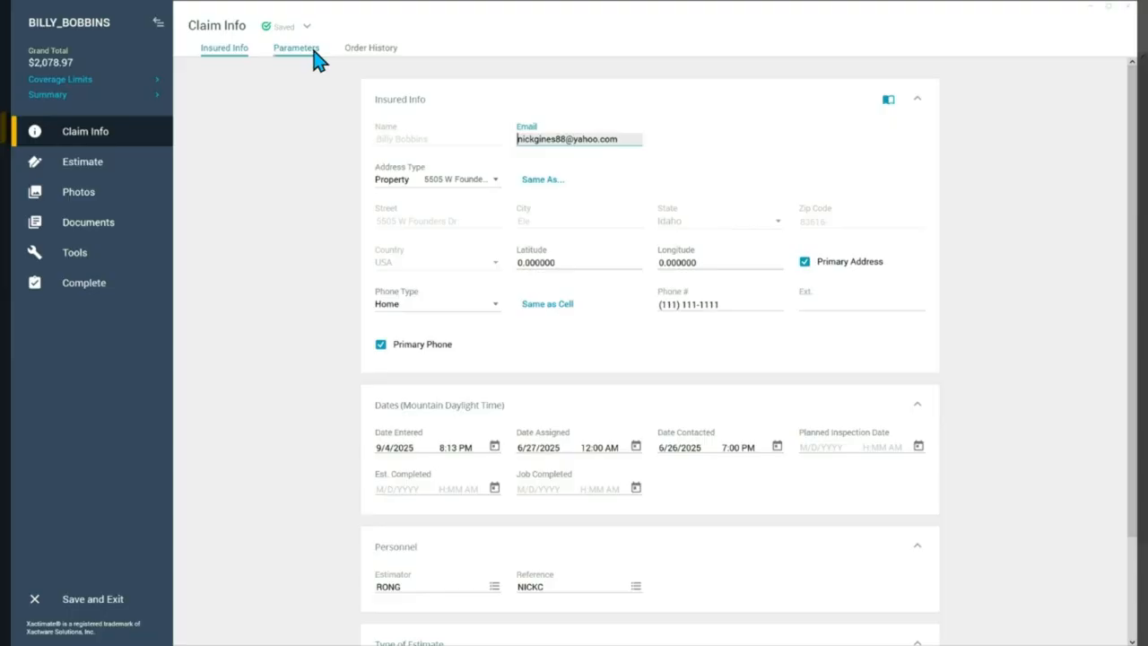
click(313, 56)
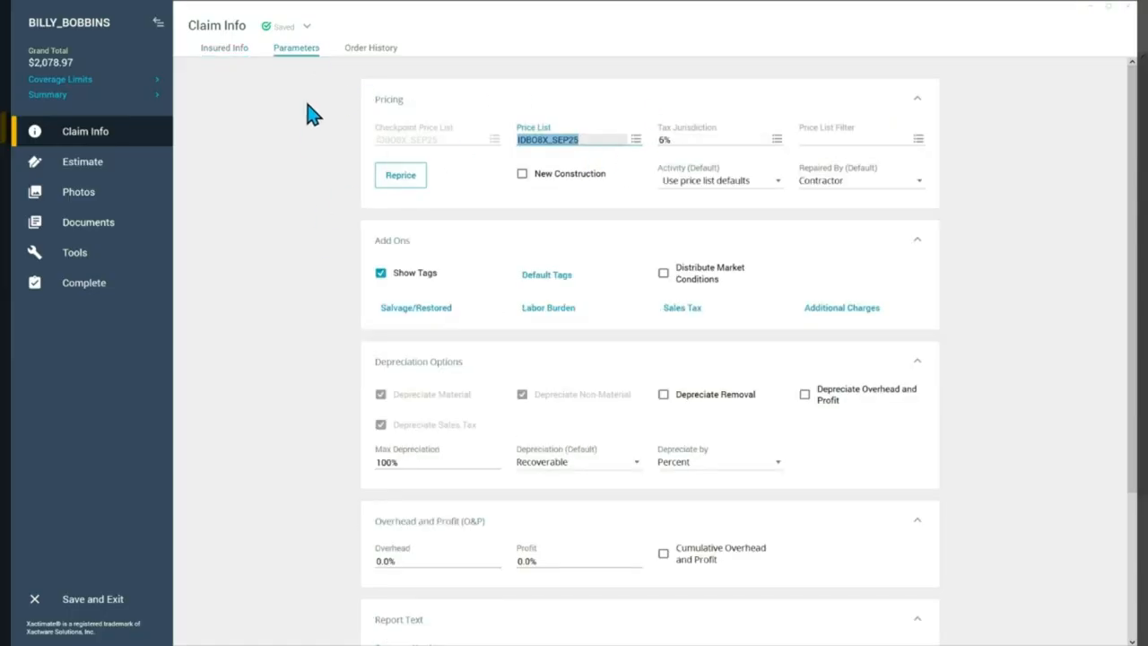
Review the estimate items in the All and Bathroom groups, including the note on the dehumidifier item
click(89, 165)
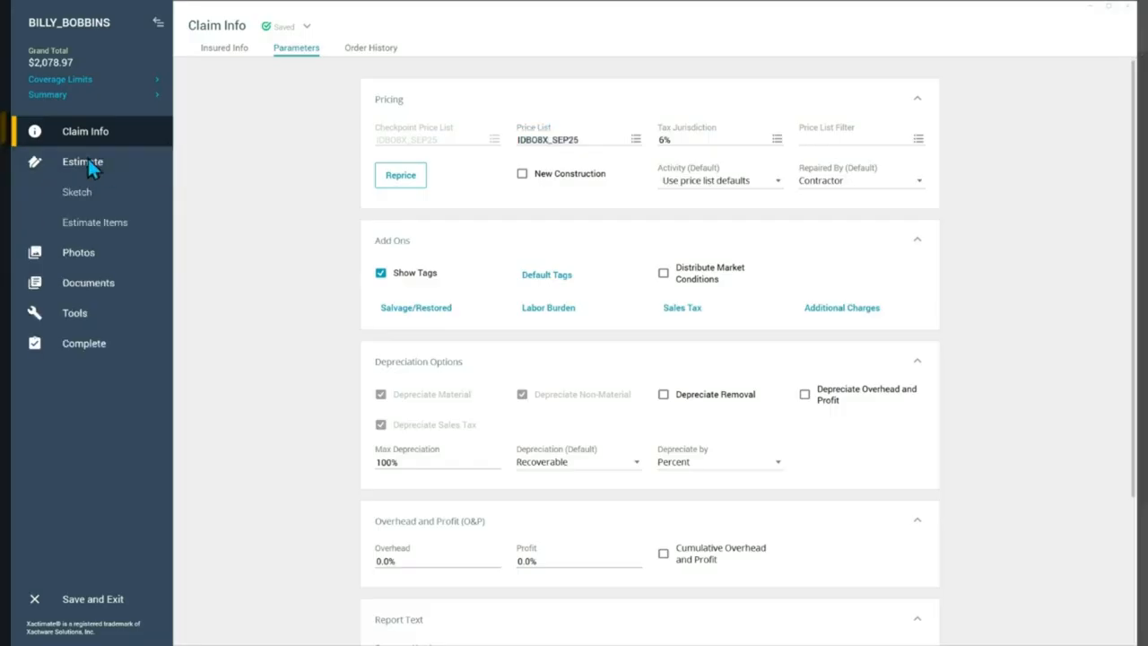
click(86, 231)
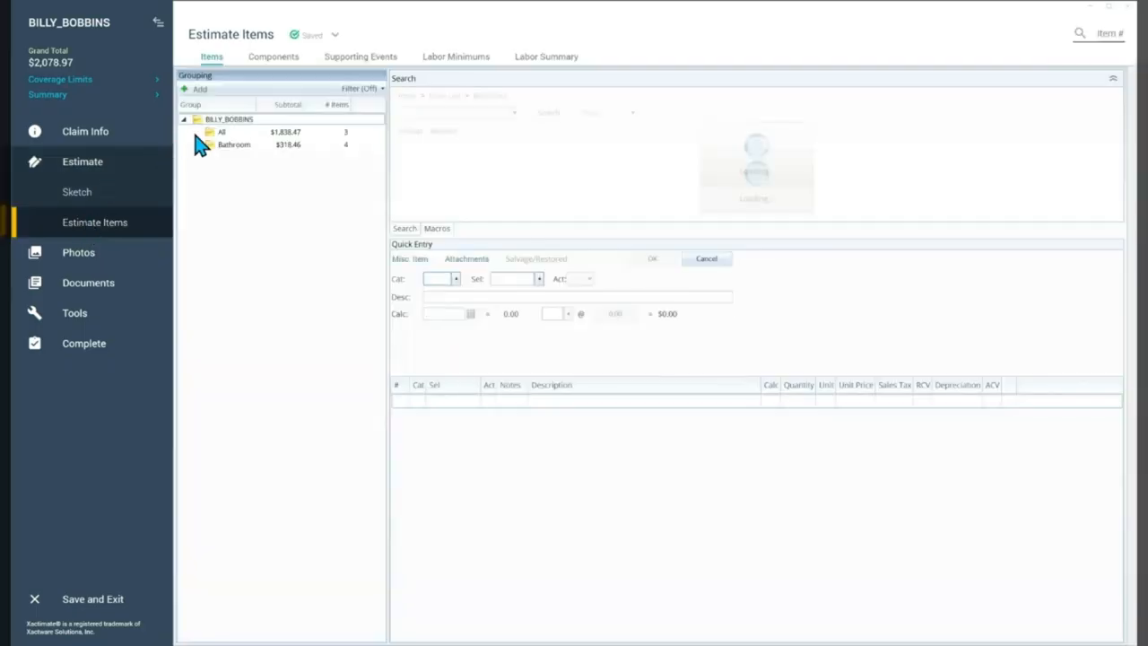
click(283, 137)
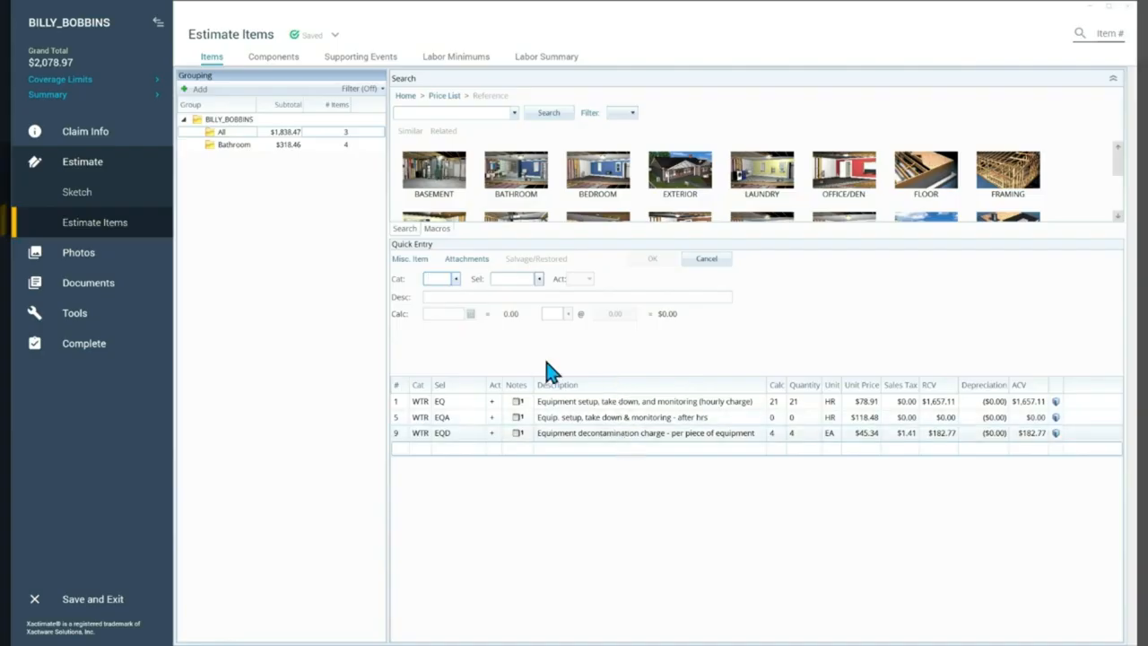
click(275, 144)
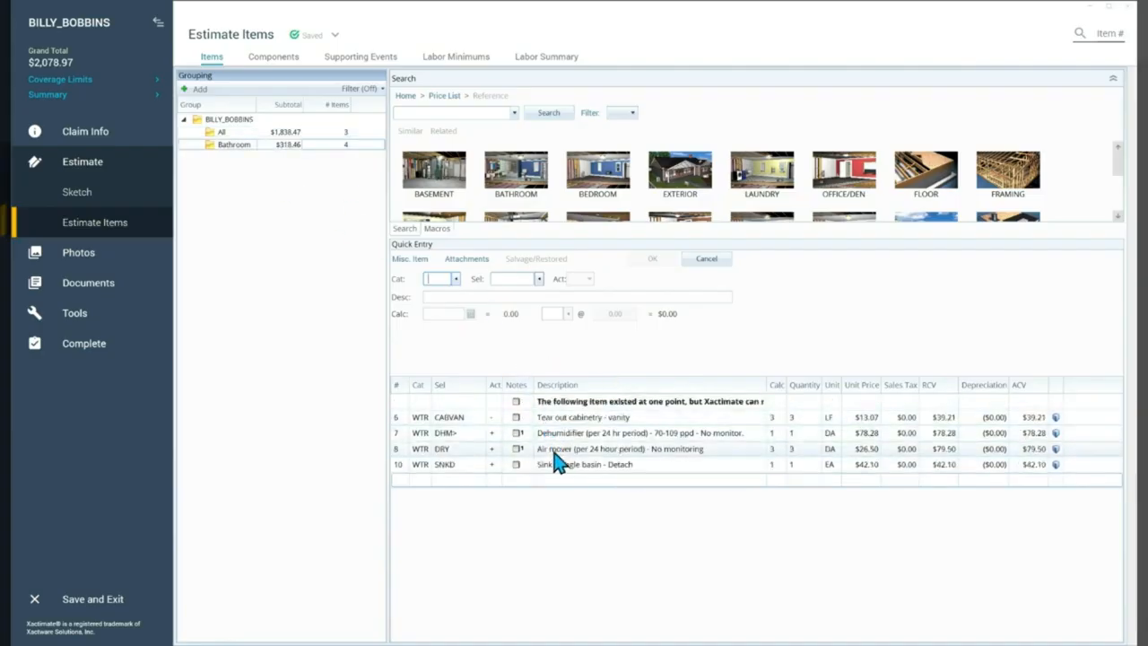
click(521, 440)
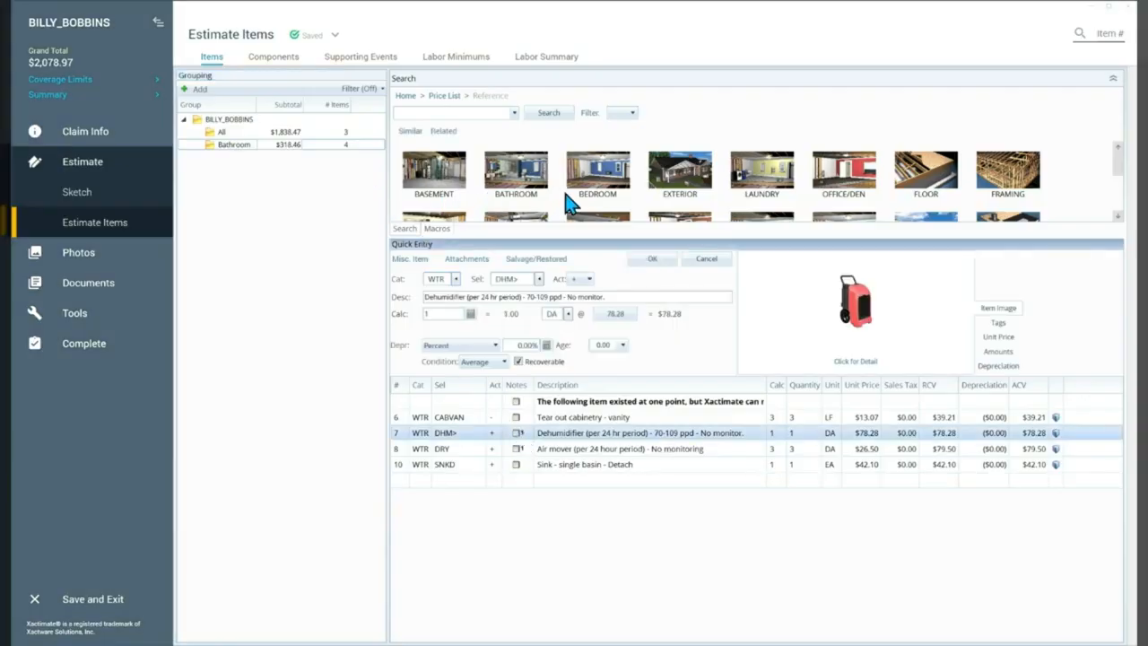
click(822, 179)
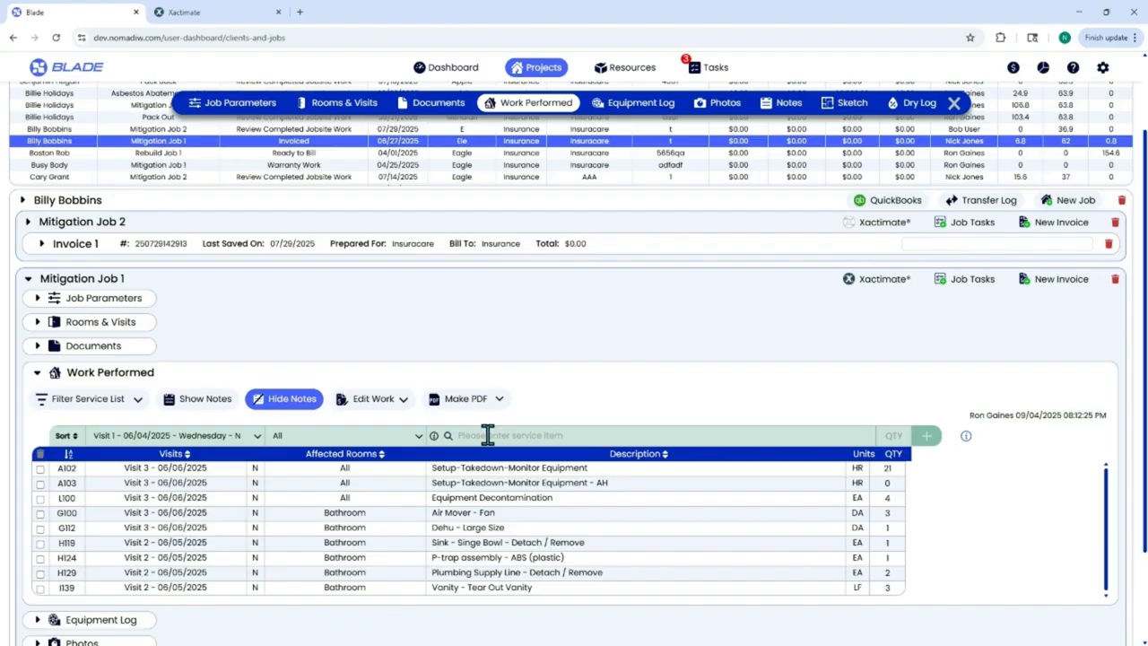
Back in Blade, add Emergency Service Call - WTRESRVD with quantity 1 to Visit 1 for all rooms
text(service)
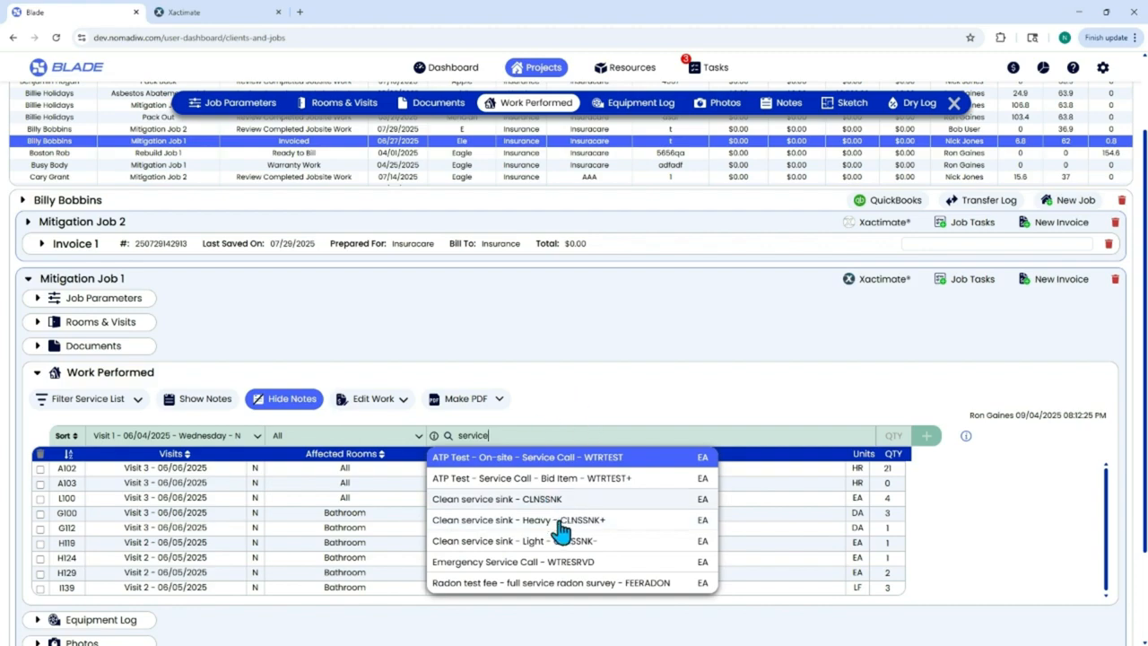
click(568, 568)
click(893, 436)
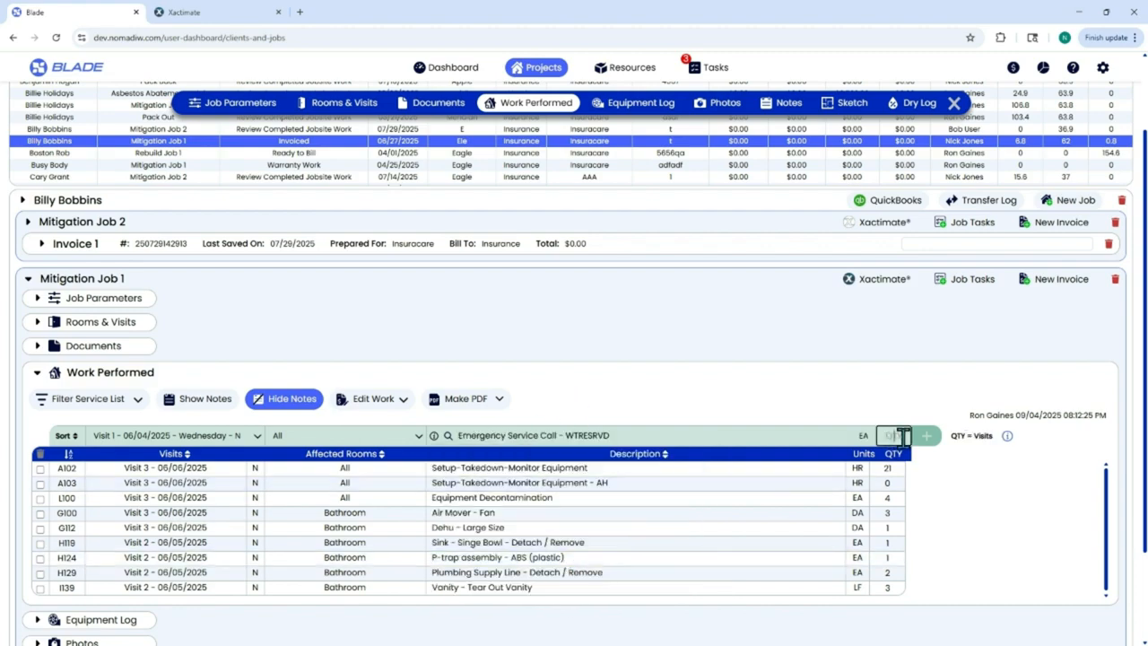
click(926, 437)
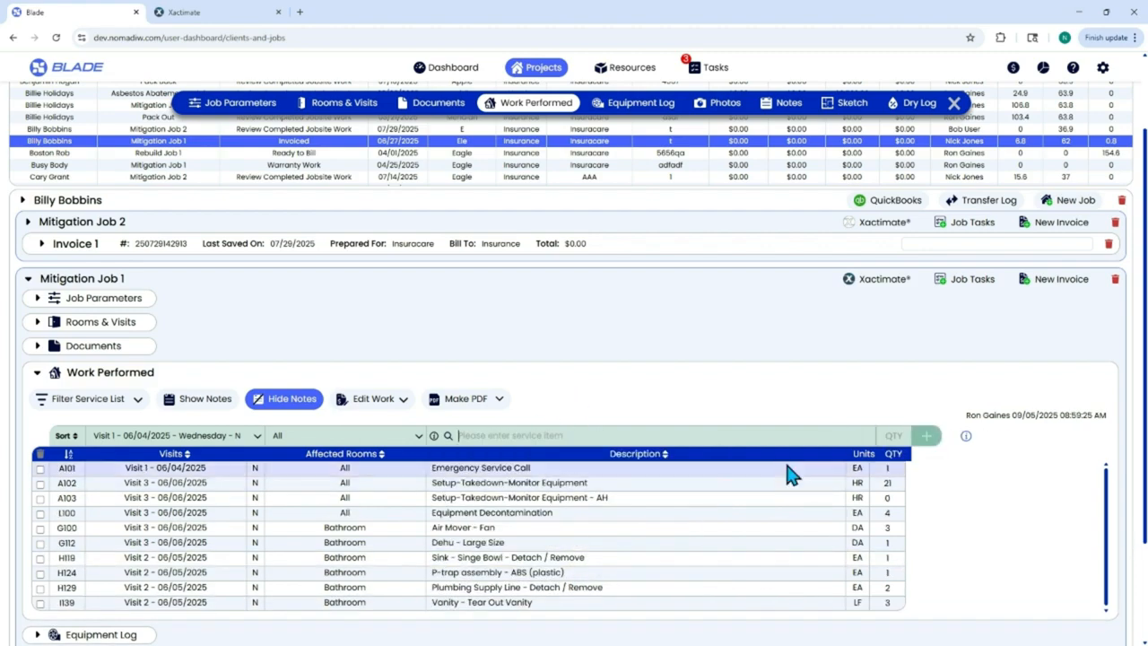
Set the quantity of the Setup-Takedown-Monitor Equipment - AH line item to 4 hours
click(892, 500)
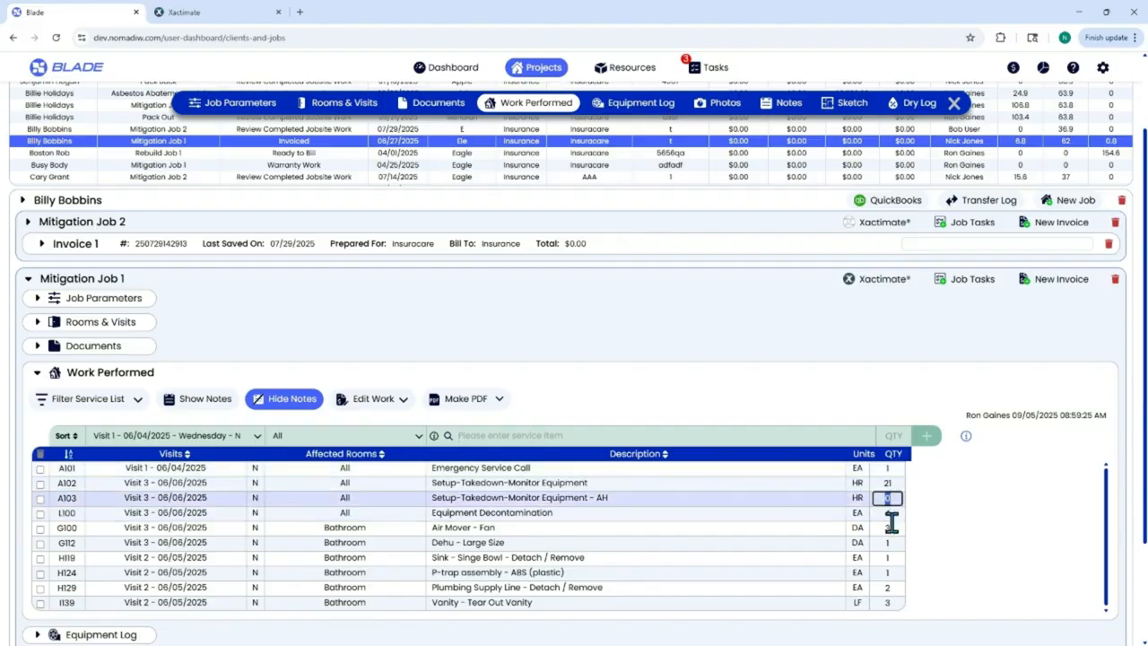
text(4)
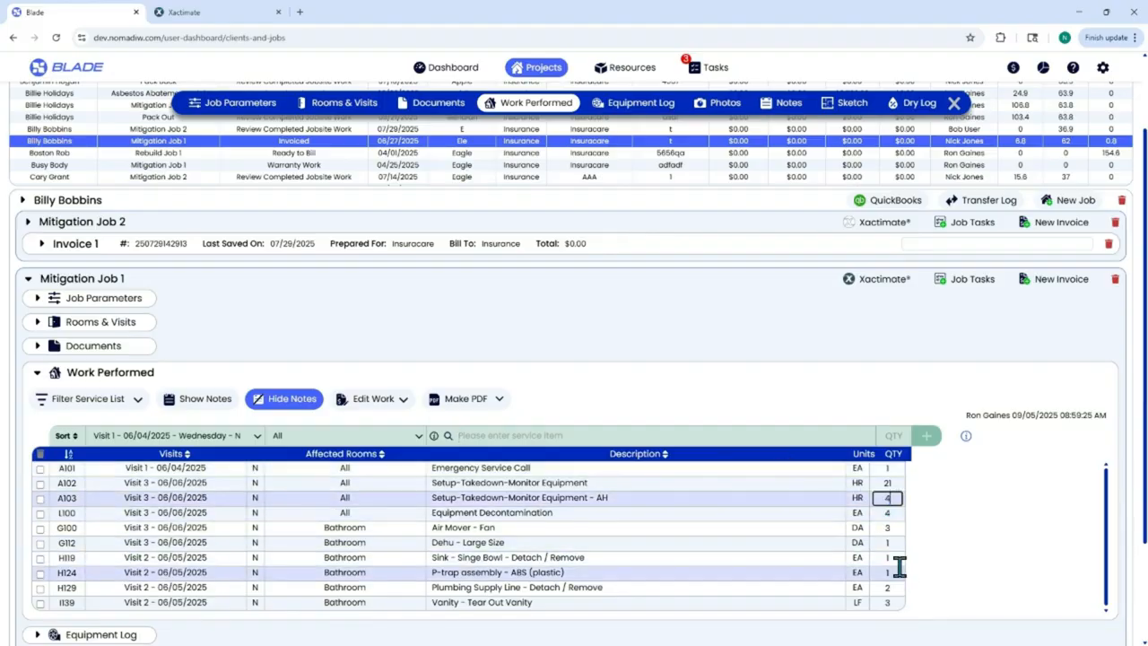
click(891, 513)
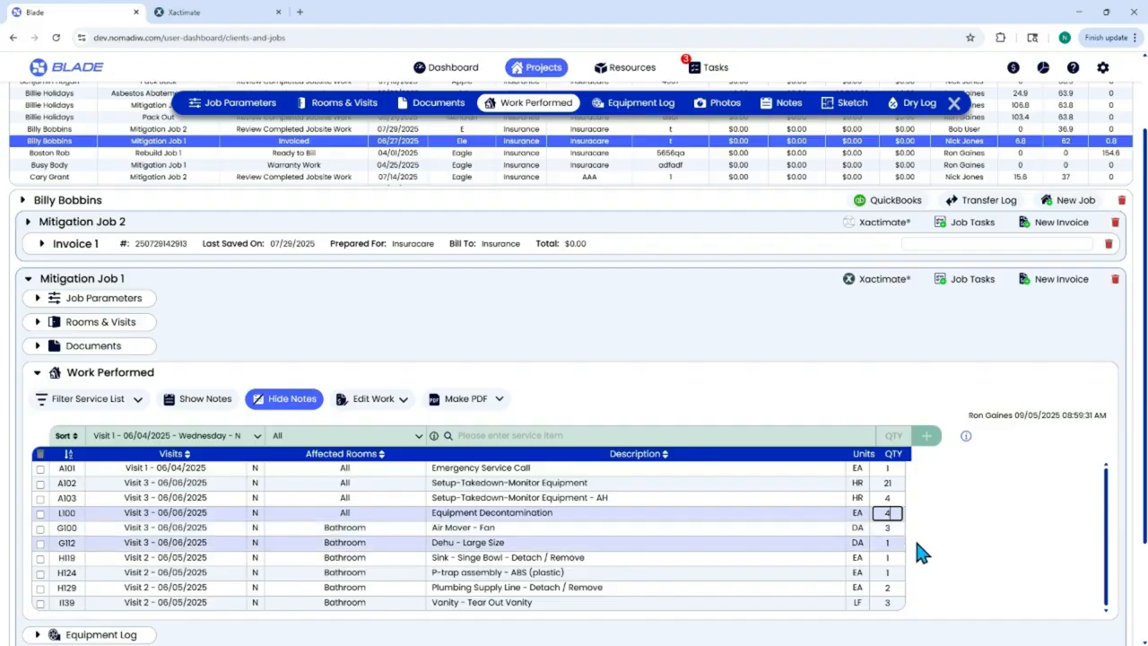
Update the existing Xactimate assignment for Mitigation Job 1, agreeing to append a new estimate
click(872, 280)
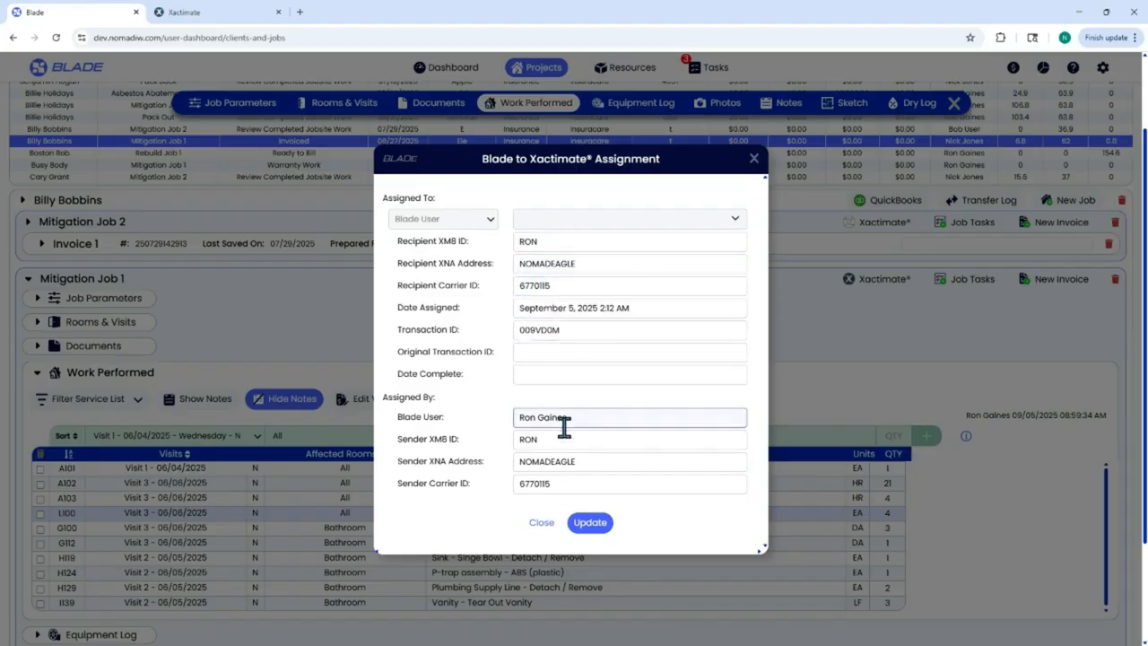
click(590, 526)
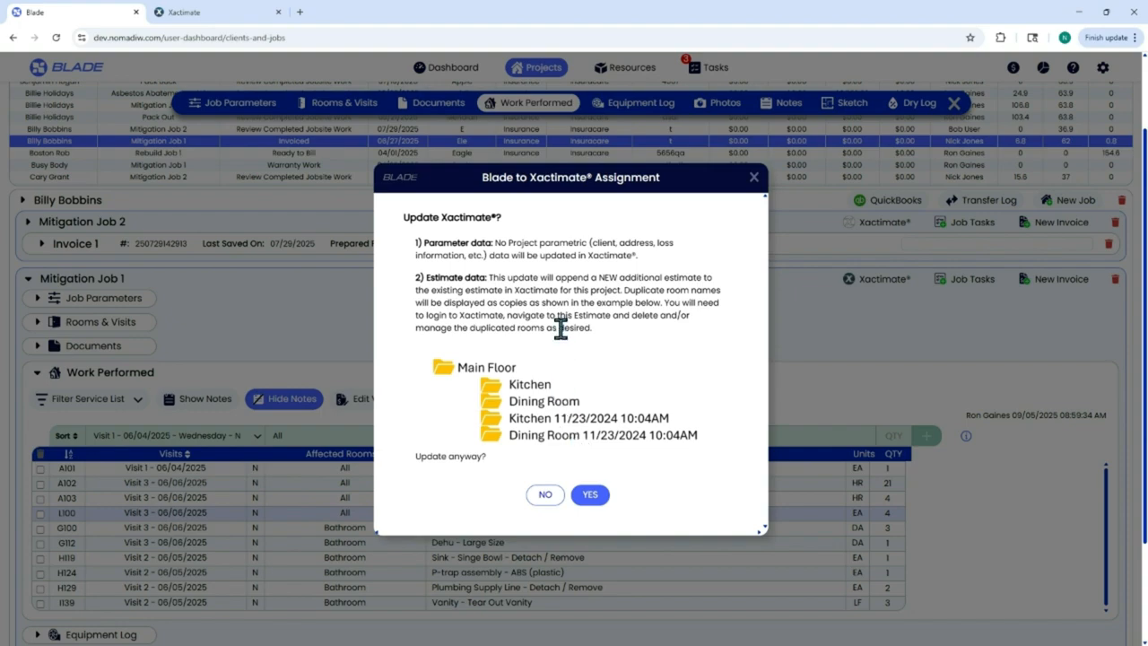
click(590, 496)
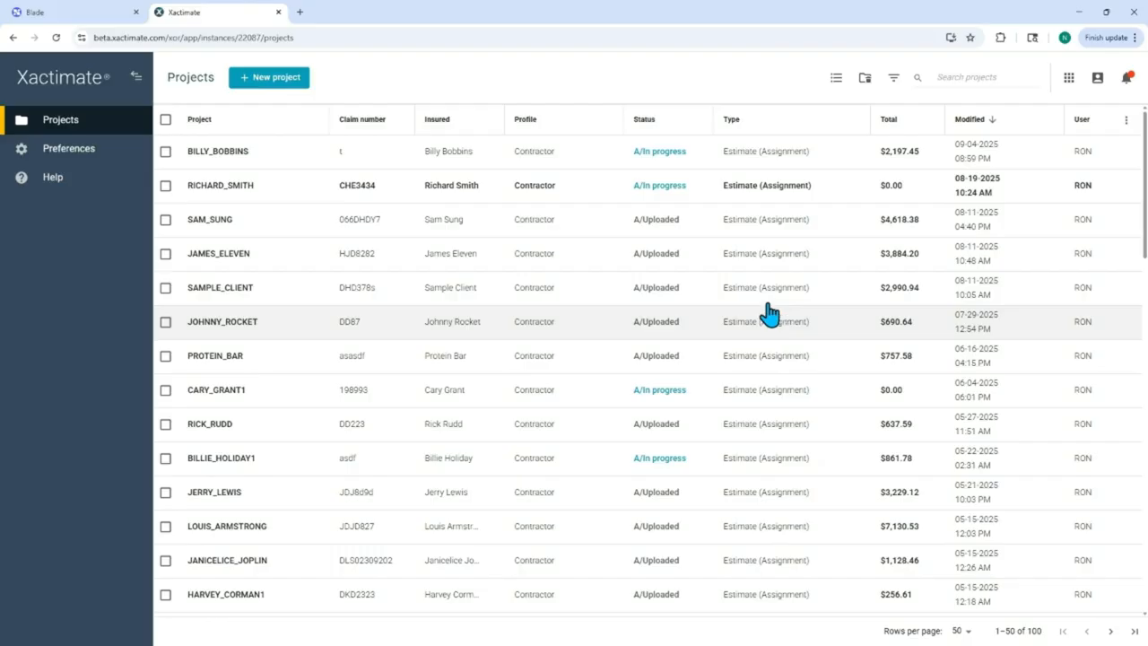
In Xactimate, open the updated project at the head of the project list and show its estimate items
click(778, 159)
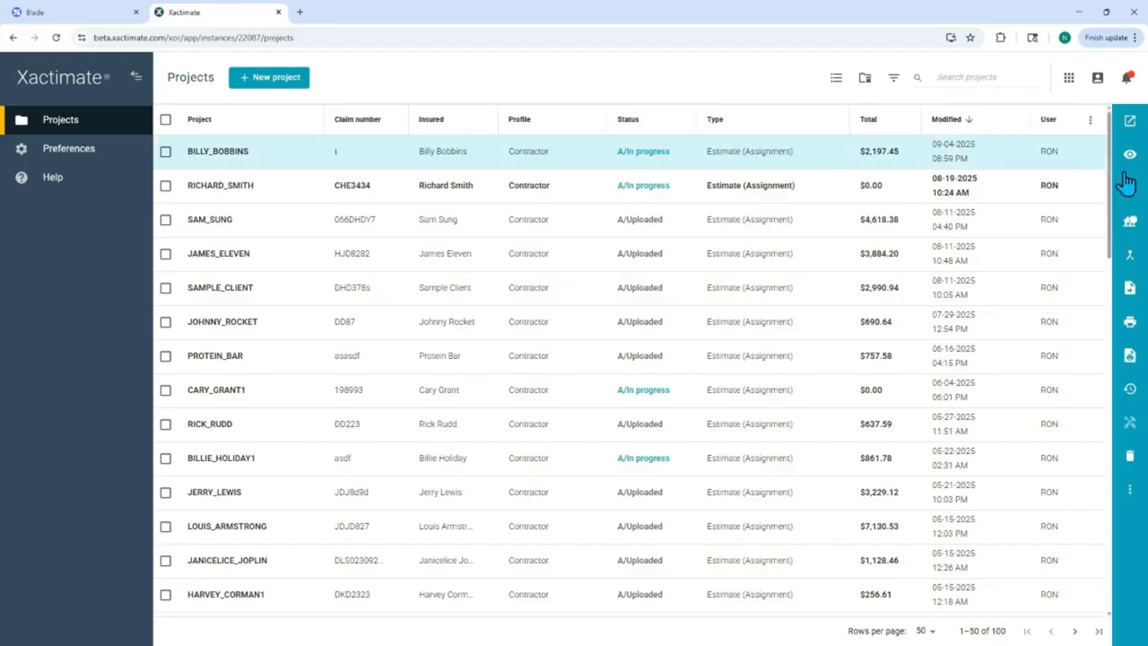
click(1131, 123)
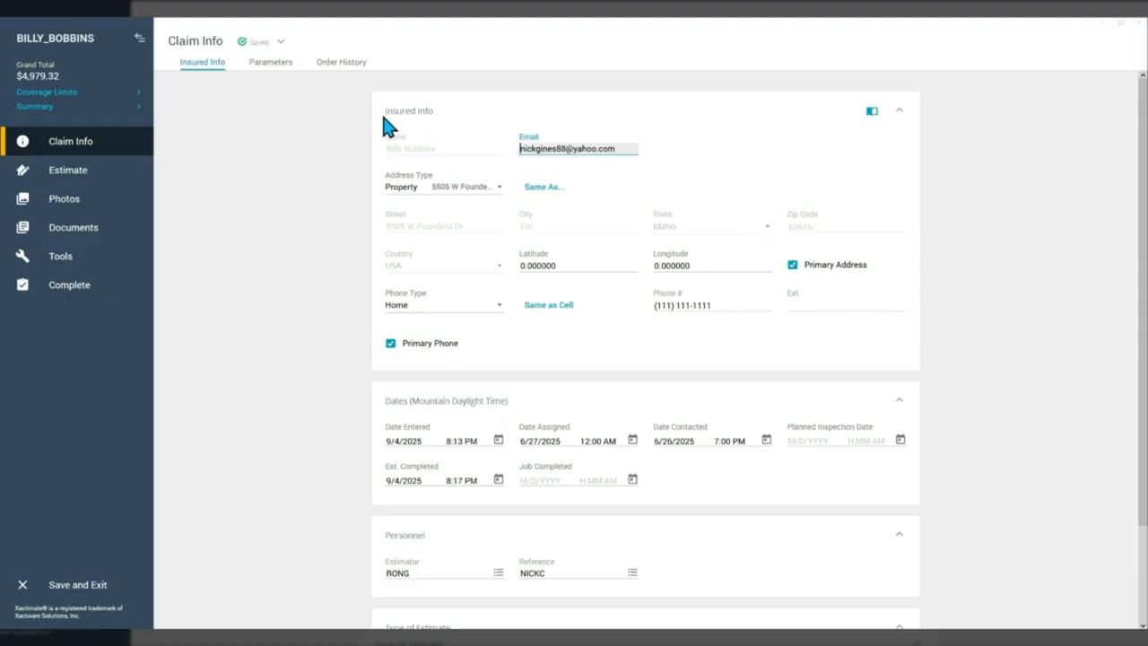
click(73, 171)
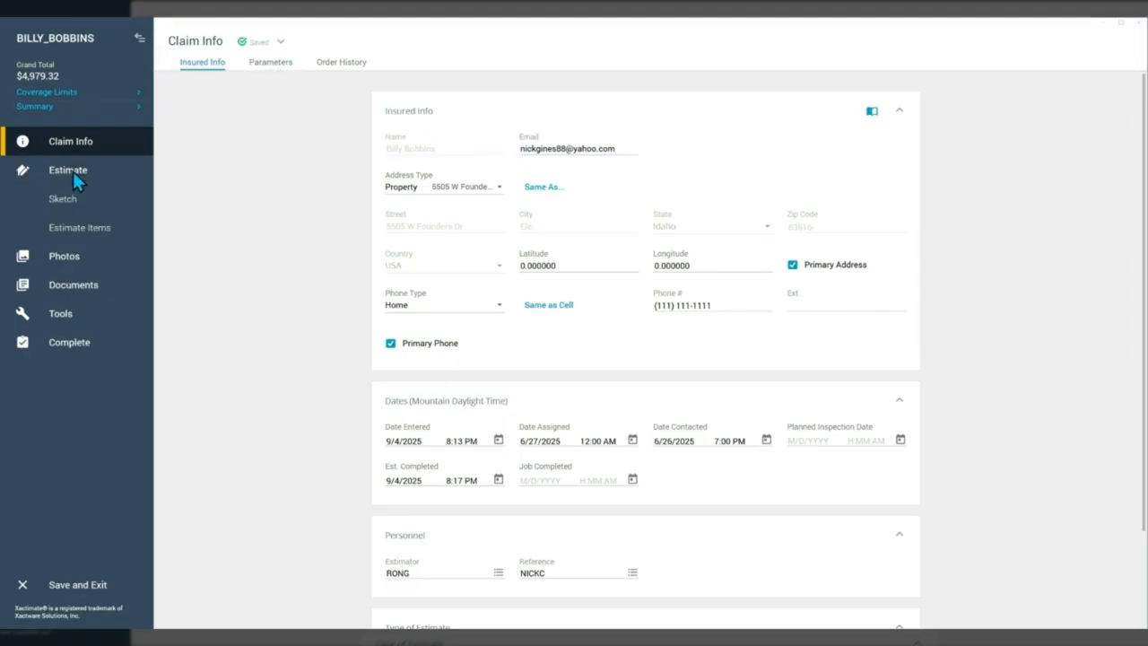
click(77, 236)
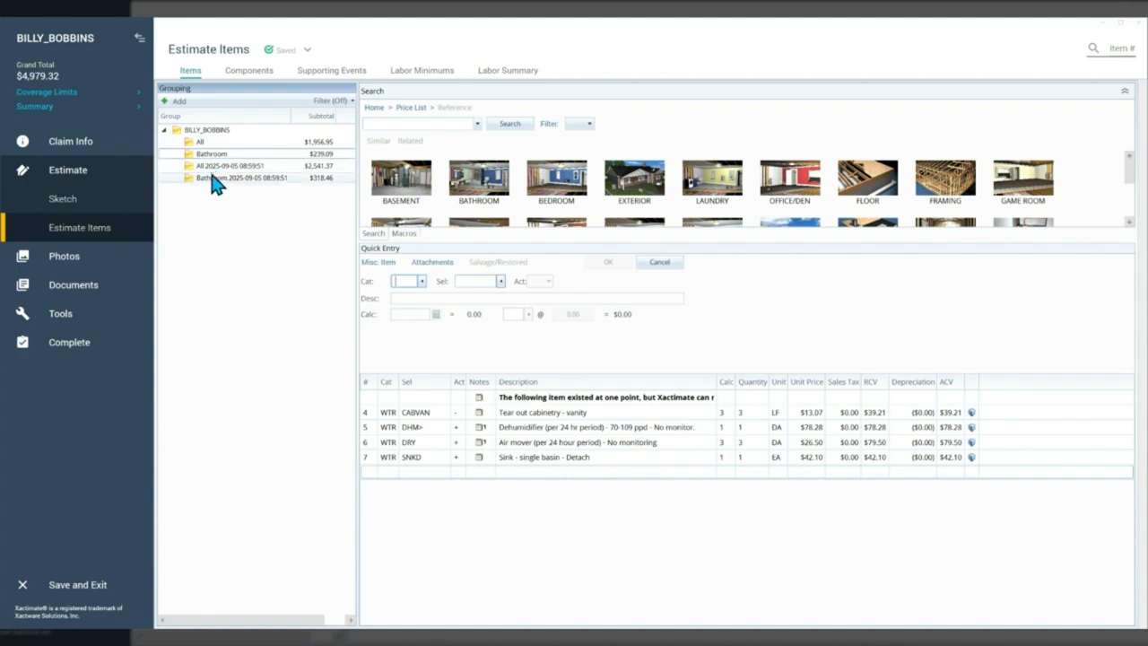
Delete the original All and Bathroom groups, keeping the timestamped copies
click(212, 153)
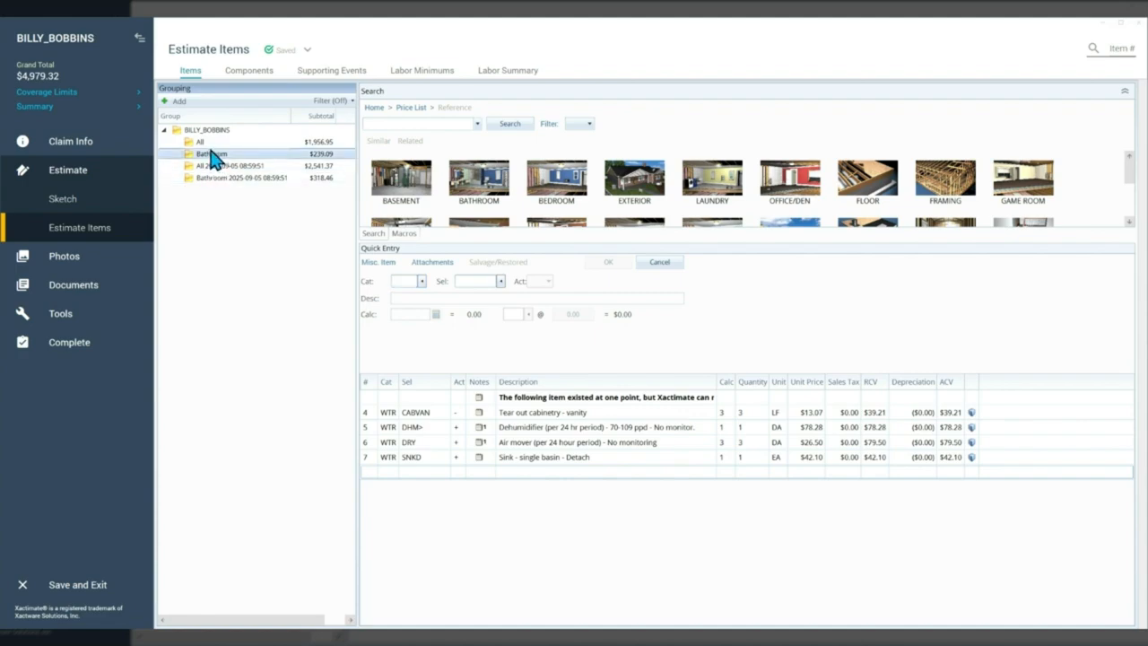
click(208, 141)
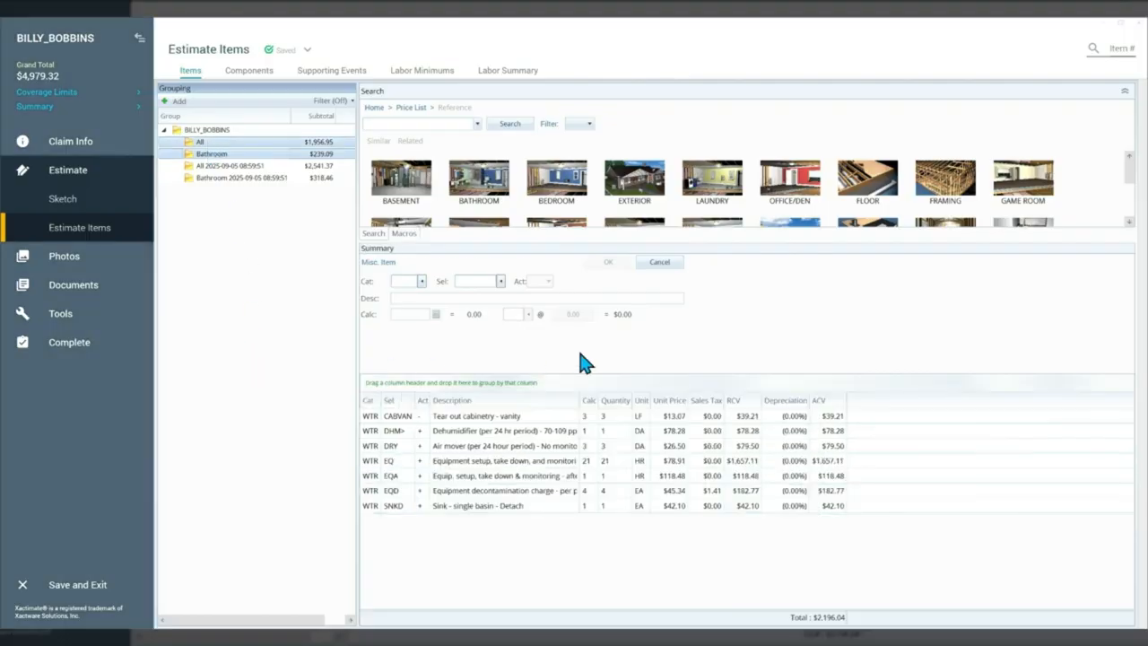
click(549, 356)
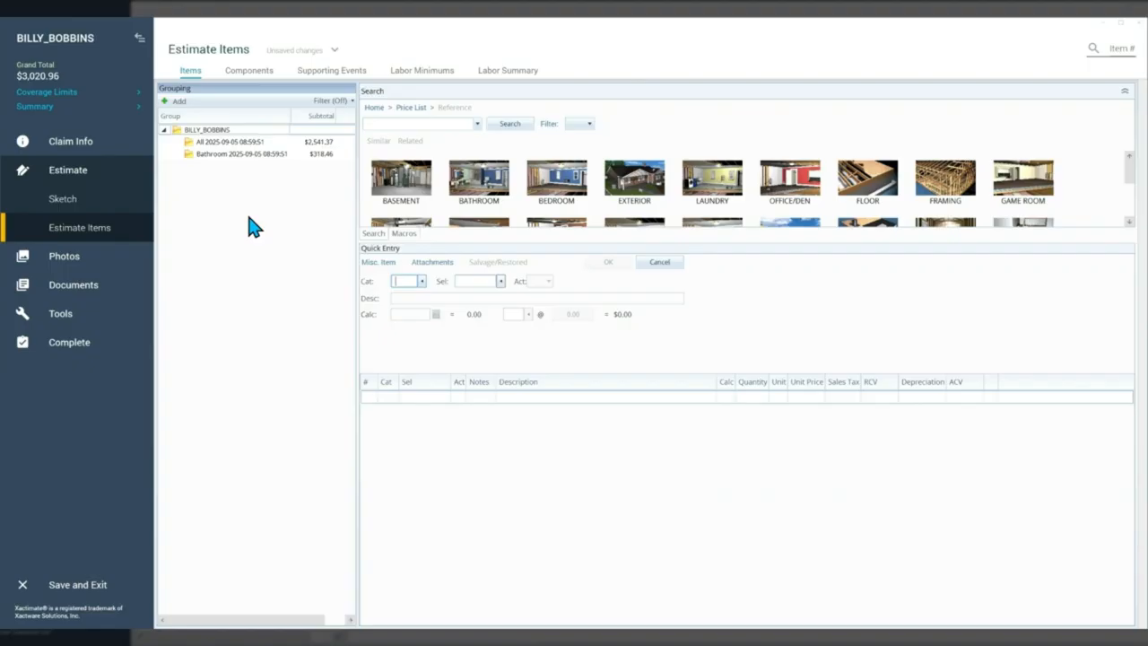
Rename the timestamped groups to All and Bathroom, and open the Tear out cabinetry - vanity item
click(205, 143)
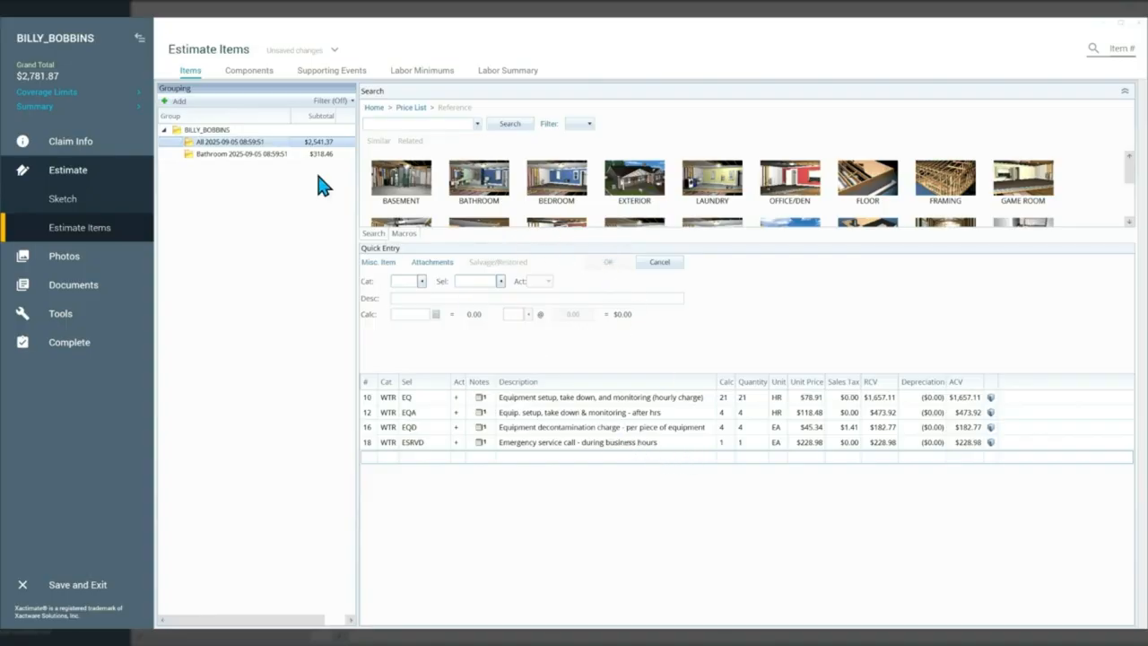
click(237, 155)
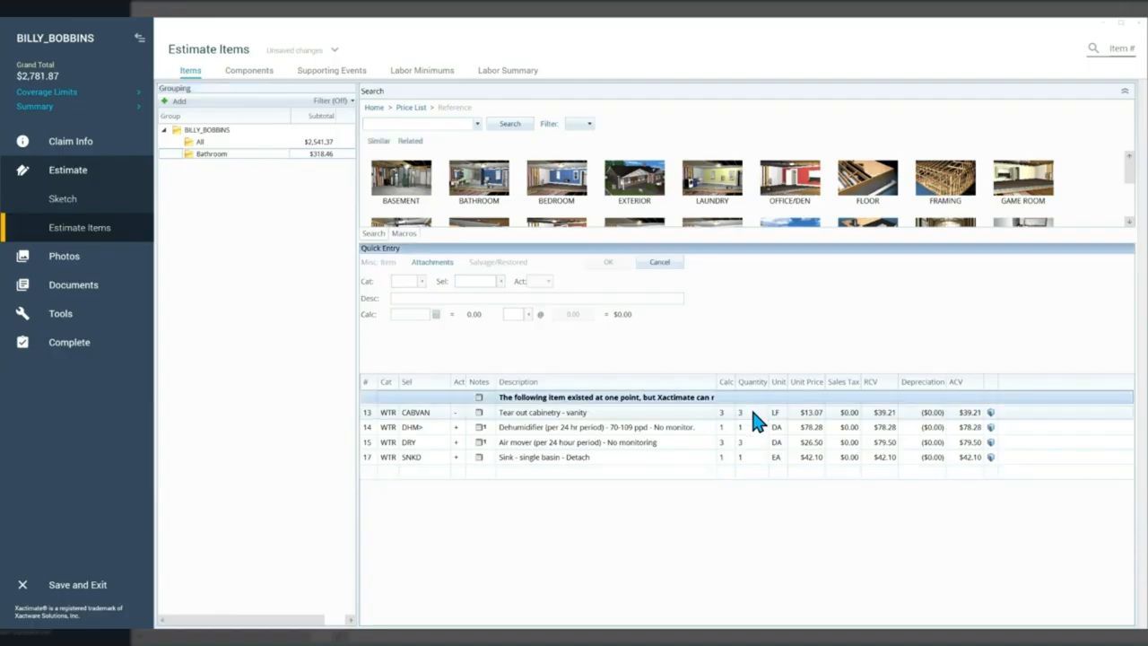
click(753, 415)
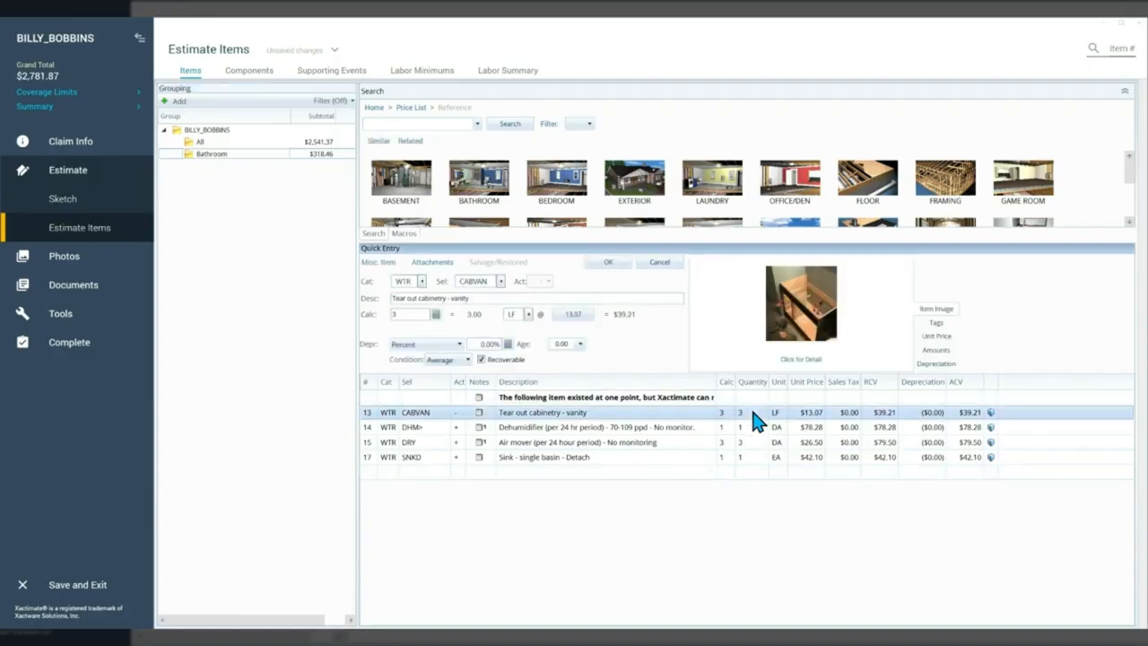
Set the quantity of the Tear out cabinetry - vanity item to 4 LF, and save and exit the completed project
click(403, 314)
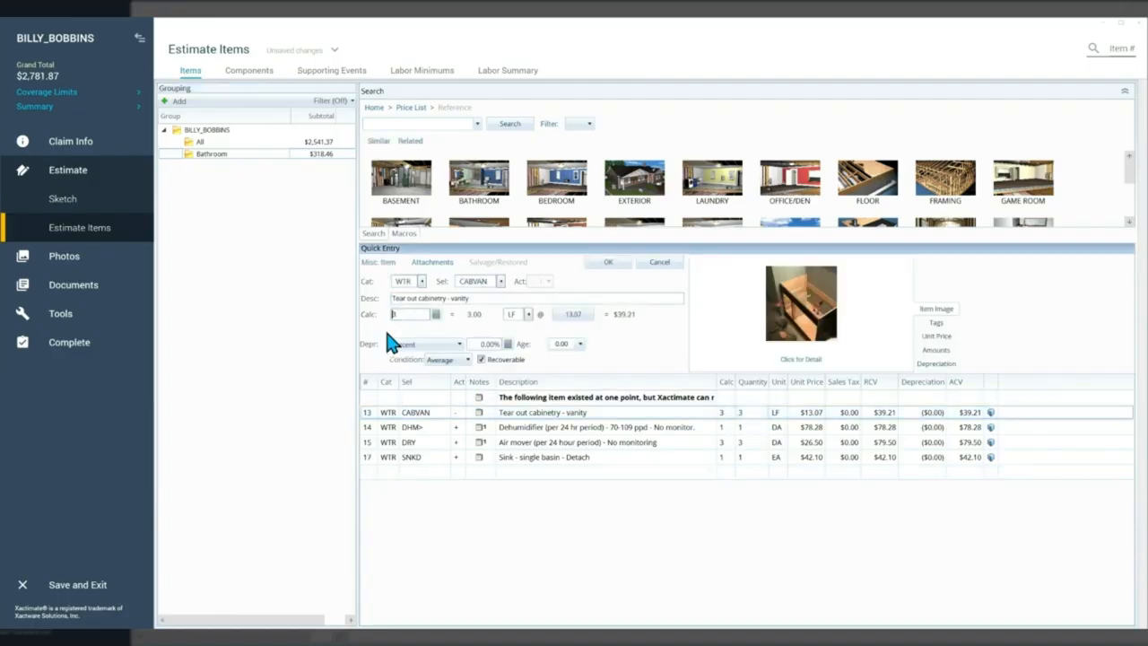
click(687, 428)
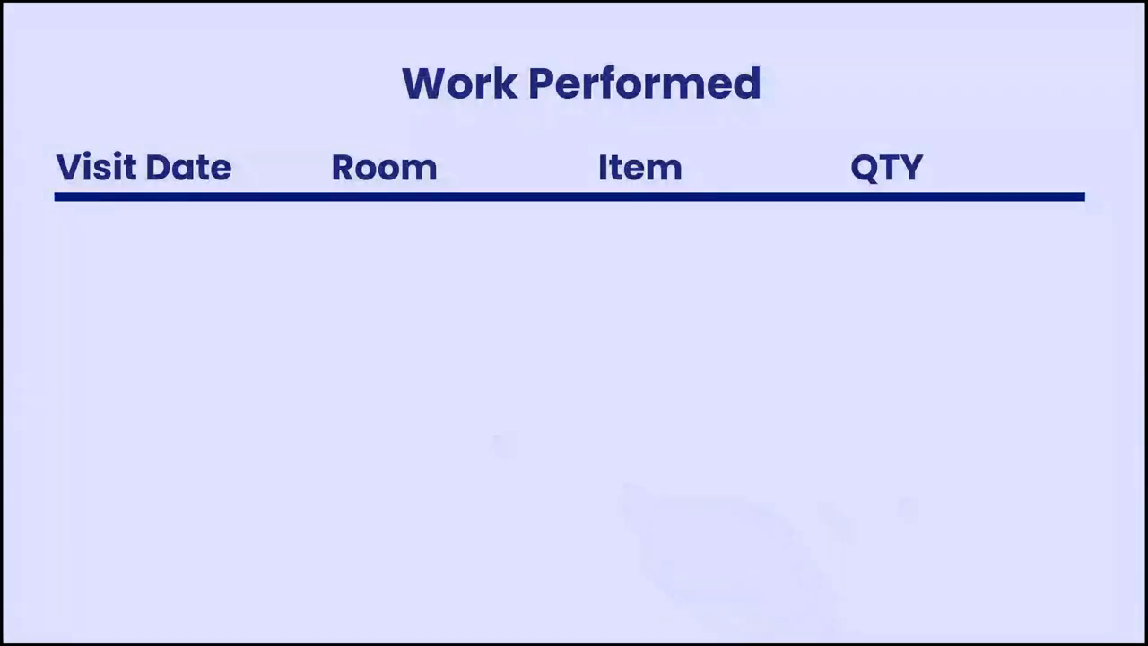
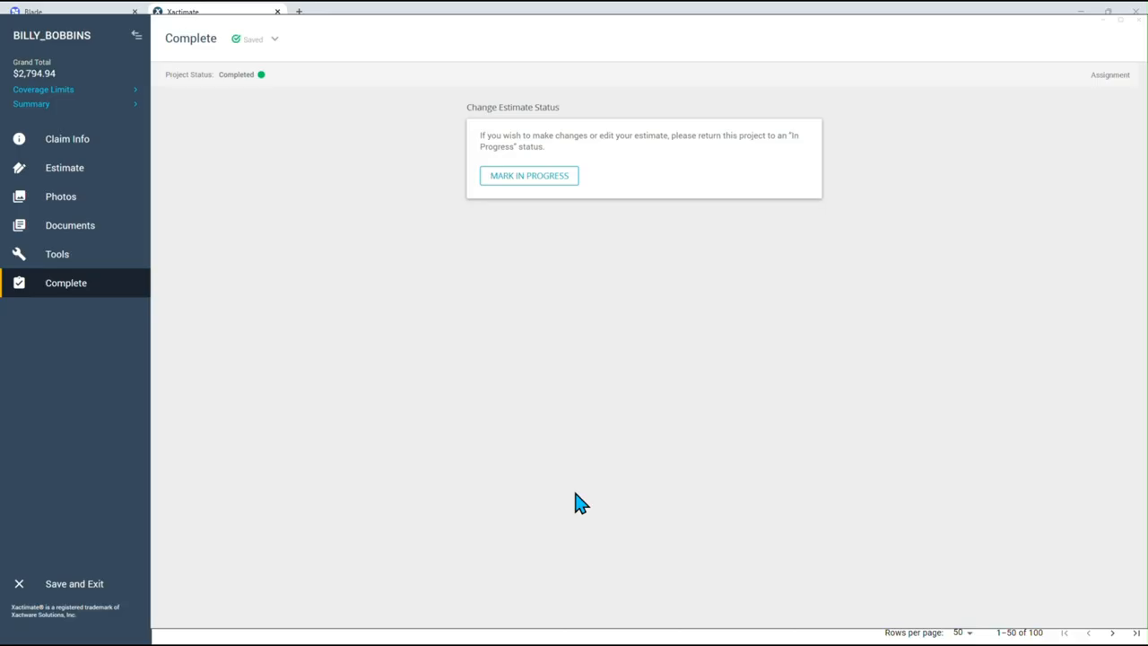
click(74, 587)
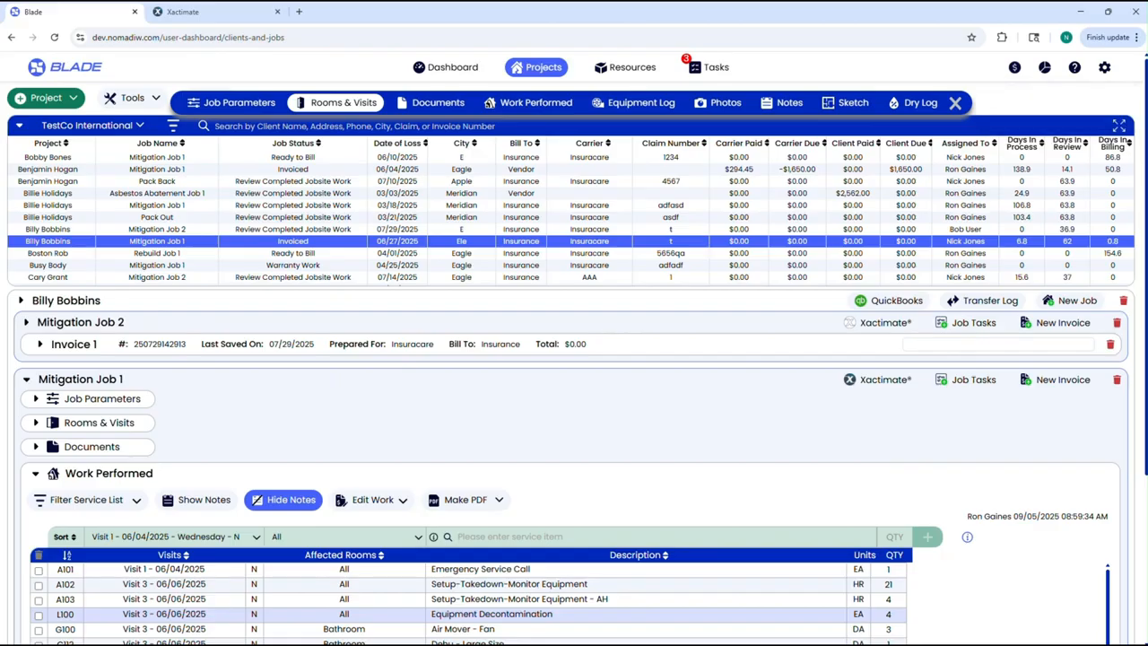
In Blade, check the completion date in Mitigation Job 1's Xactimate assignment and close the assignment dialog
scroll(684, 397, down, 2)
click(856, 279)
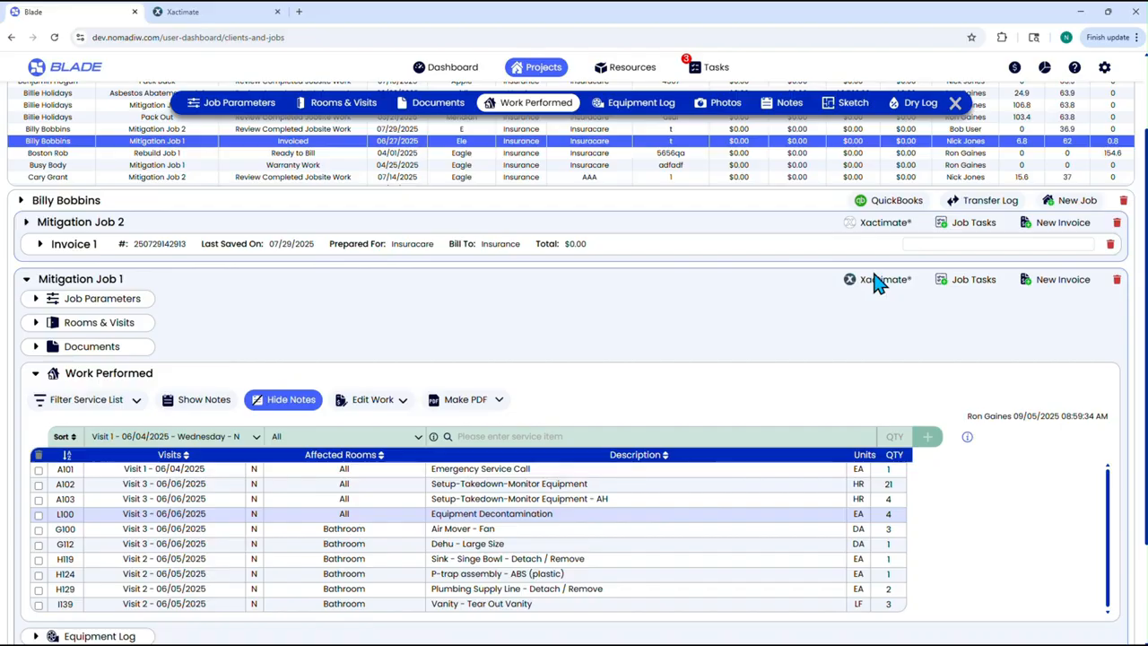
click(575, 378)
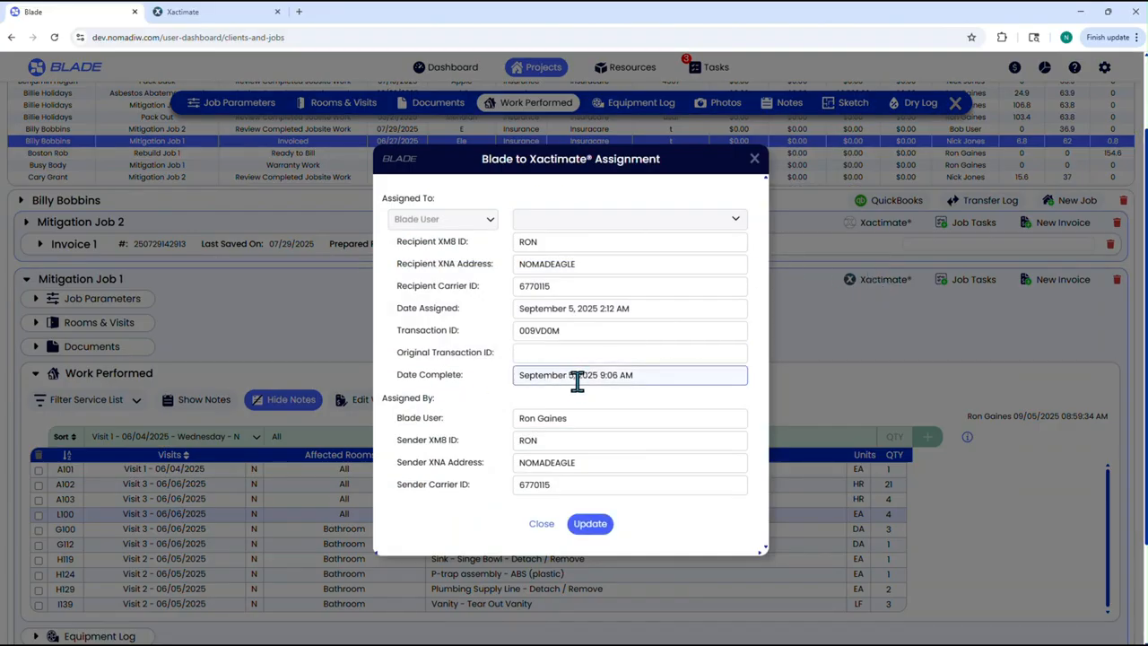
click(754, 159)
Collapse the Work Performed section and Mitigation Job 1, and expand that job's Invoice 1 to show its line items
scroll(699, 330, down, 3)
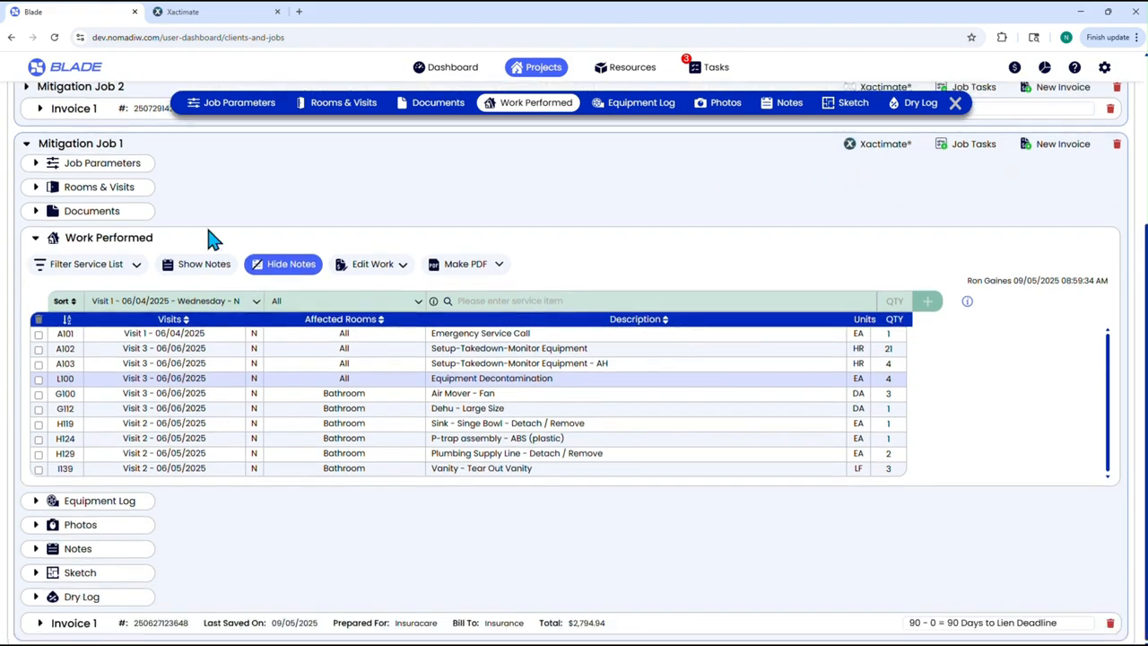
click(36, 238)
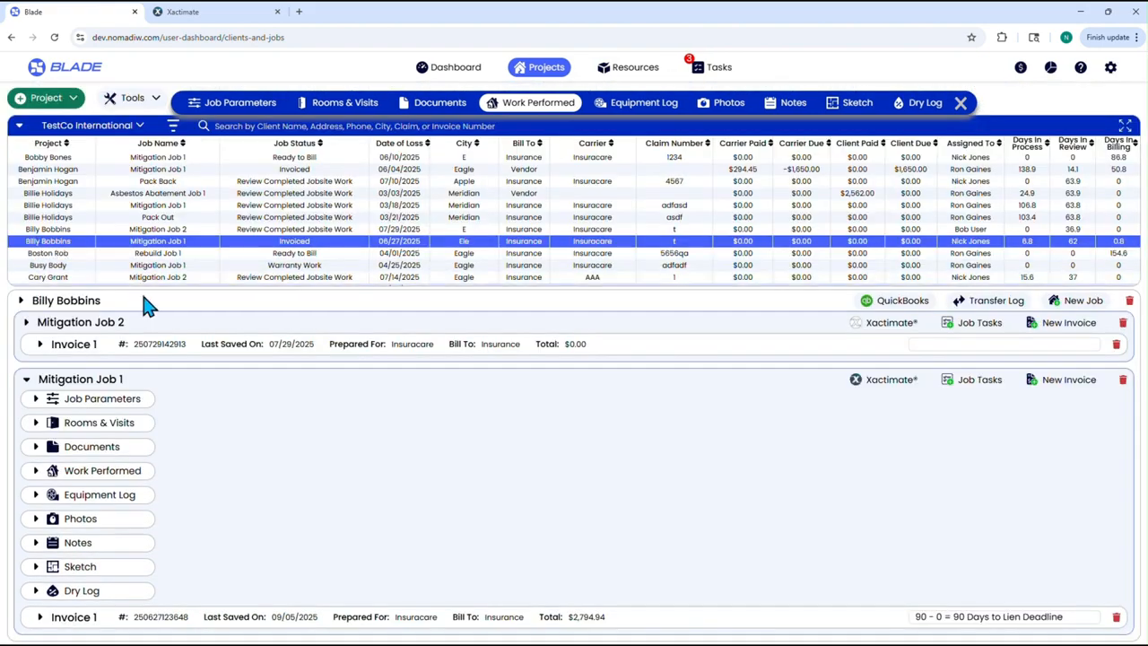
click(26, 379)
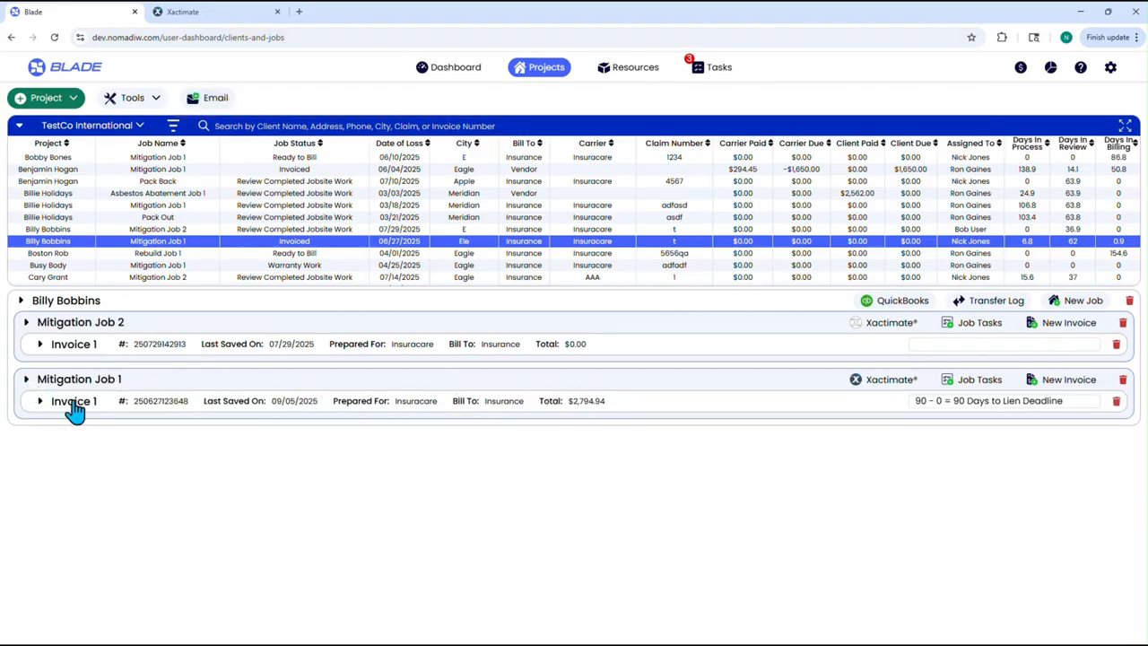
click(40, 401)
scroll(826, 457, down, 1)
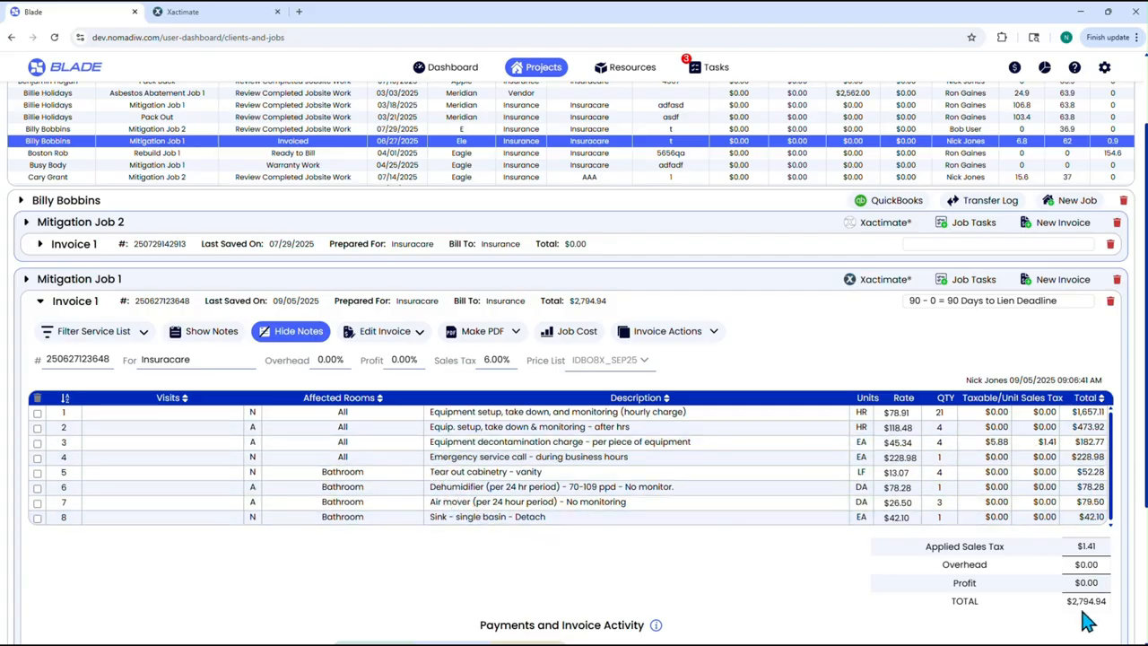
Examine the carrier and client activity options available under the invoice's Payments and Invoice Activity, without choosing any
scroll(764, 536, down, 2)
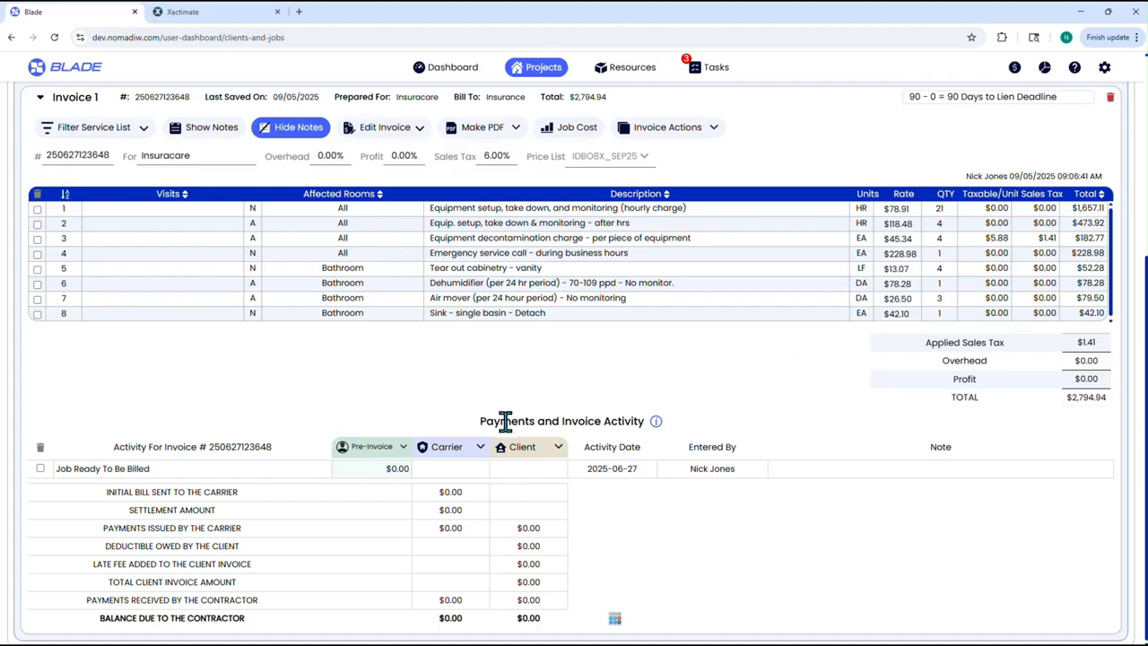
click(482, 449)
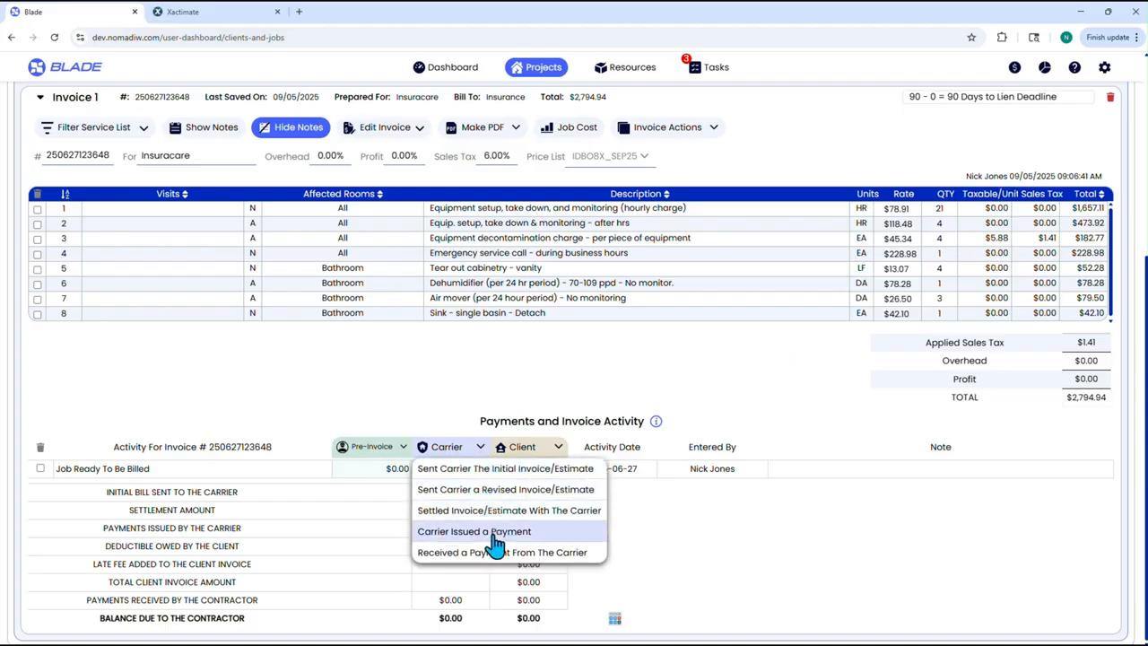
click(529, 448)
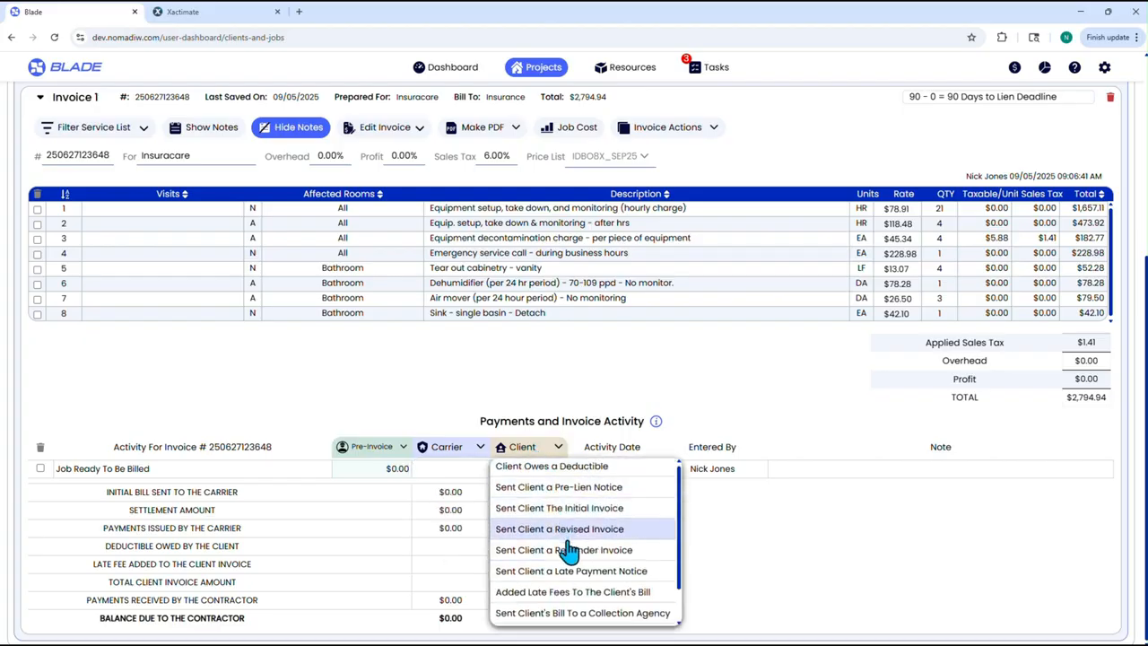
scroll(567, 548, down, 1)
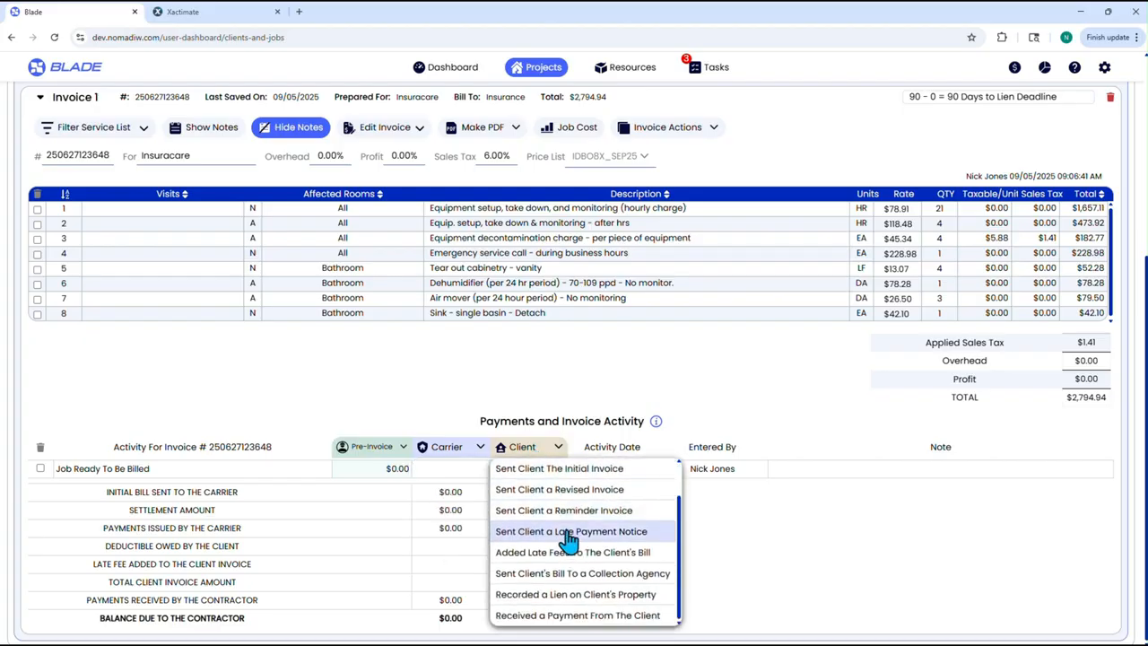
click(731, 366)
scroll(681, 366, up, 1)
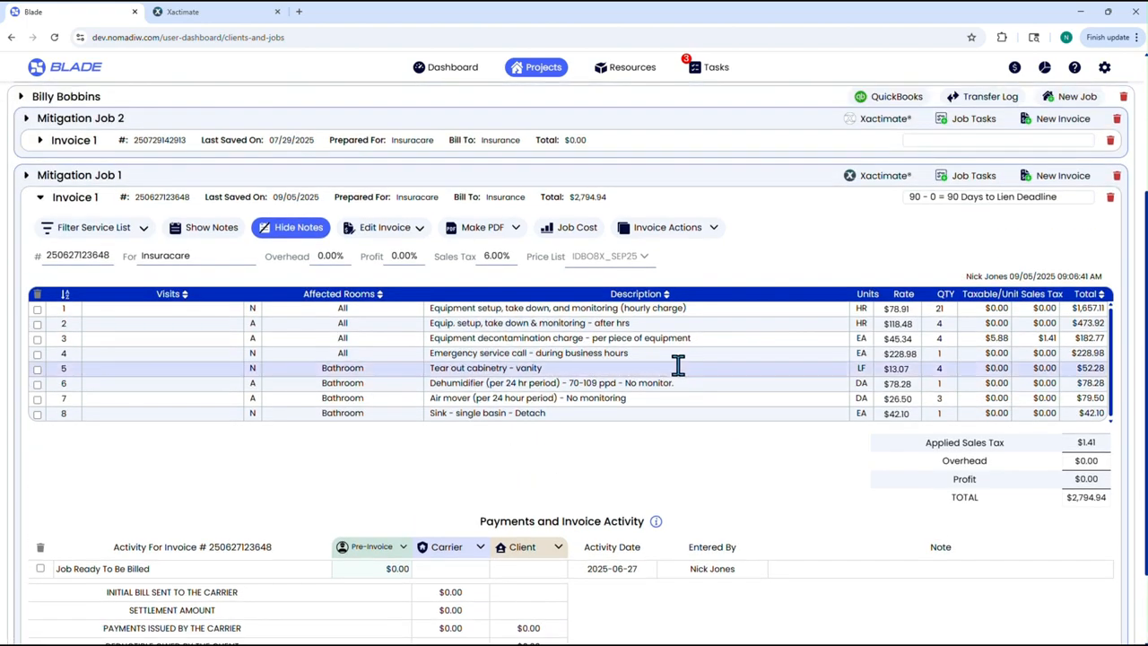
Open the job costs for Invoice 1 and set the actual equipment cost to $125
scroll(677, 366, up, 1)
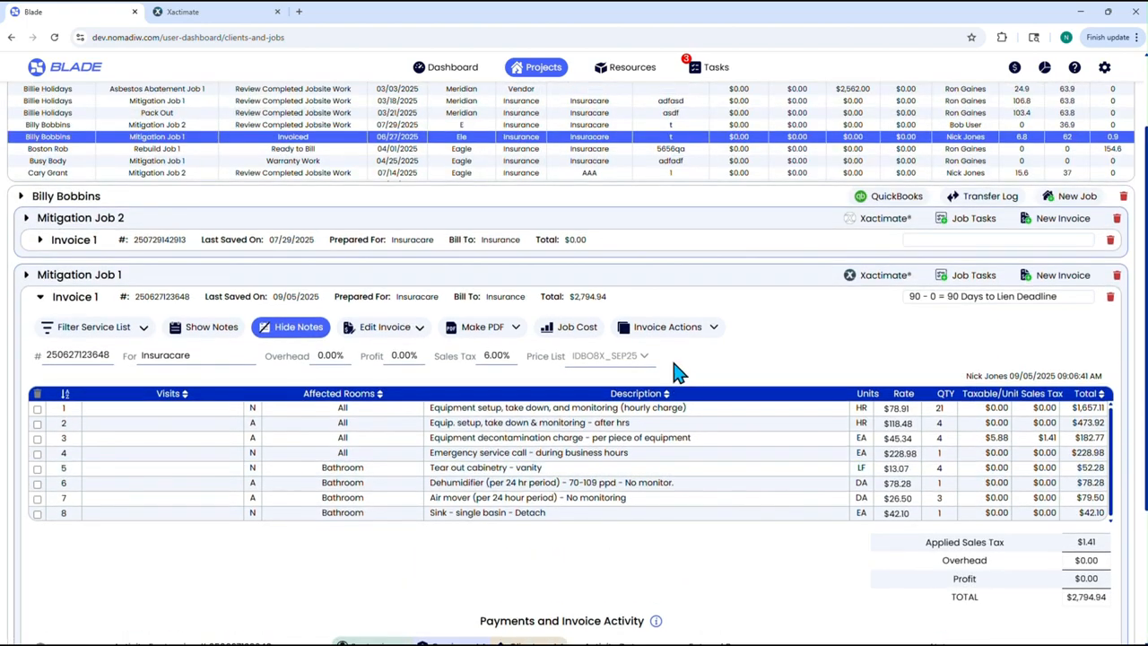
click(583, 340)
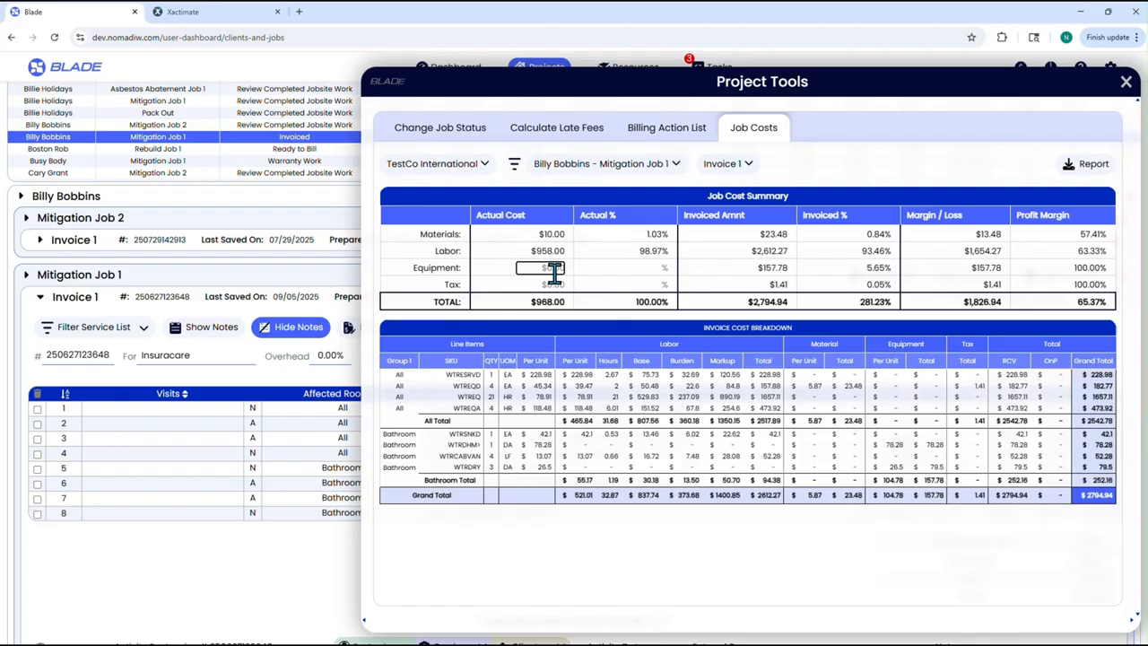
text(125)
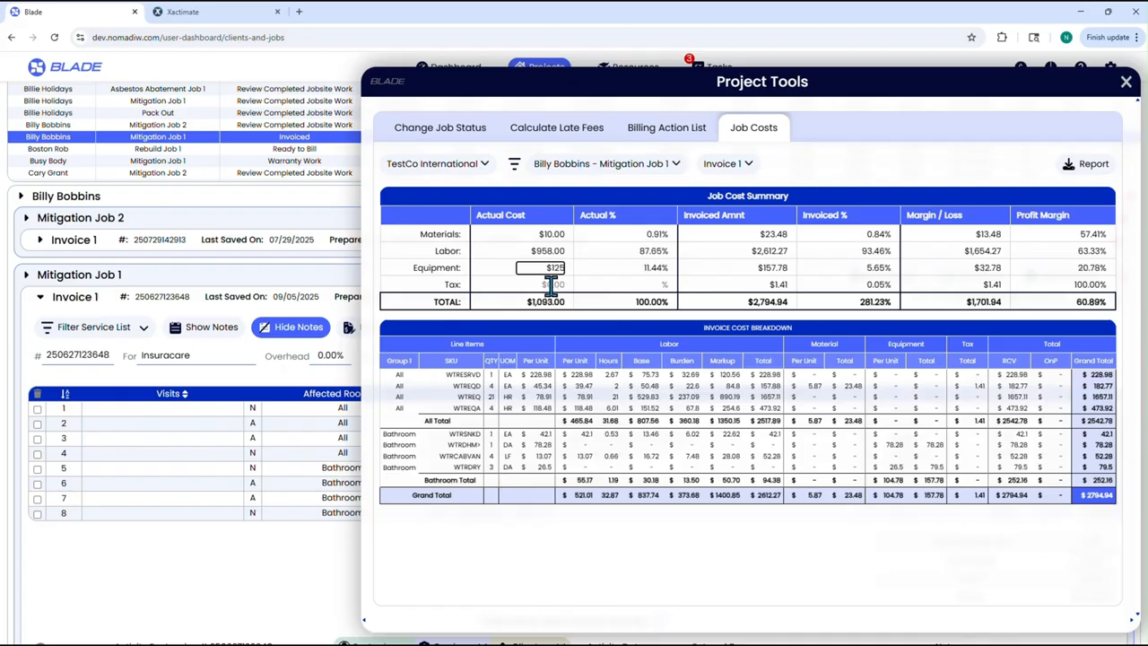
click(551, 284)
Download the job cost report, dismiss the multiple-download permission request, and close Project Tools
click(1090, 167)
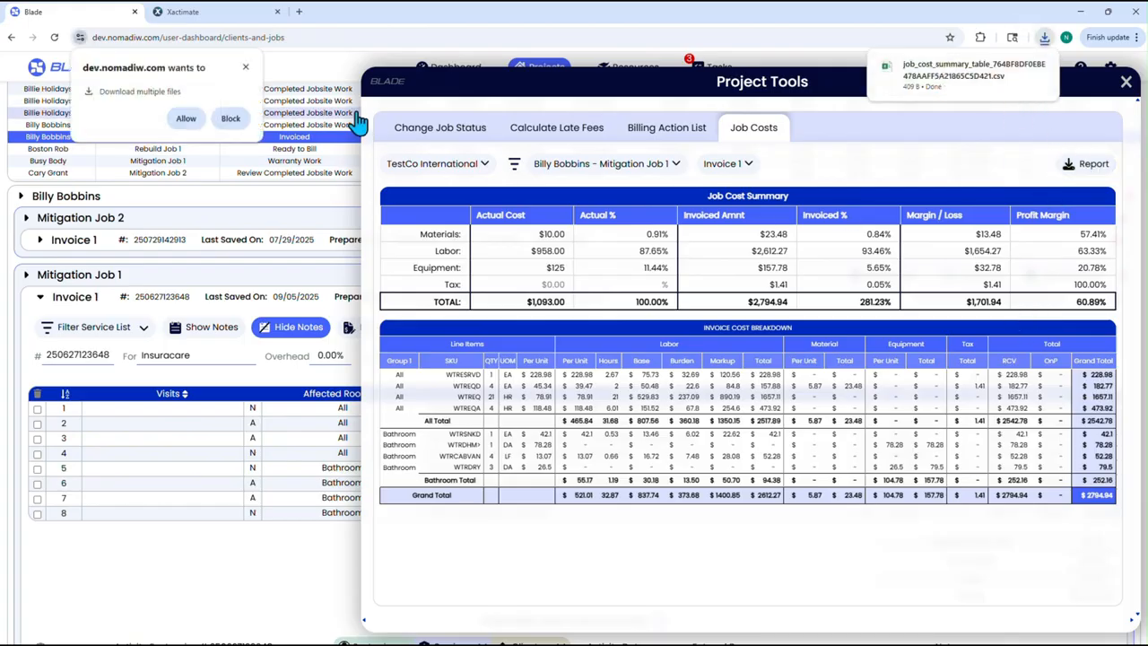
click(247, 68)
mouse_move(985, 82)
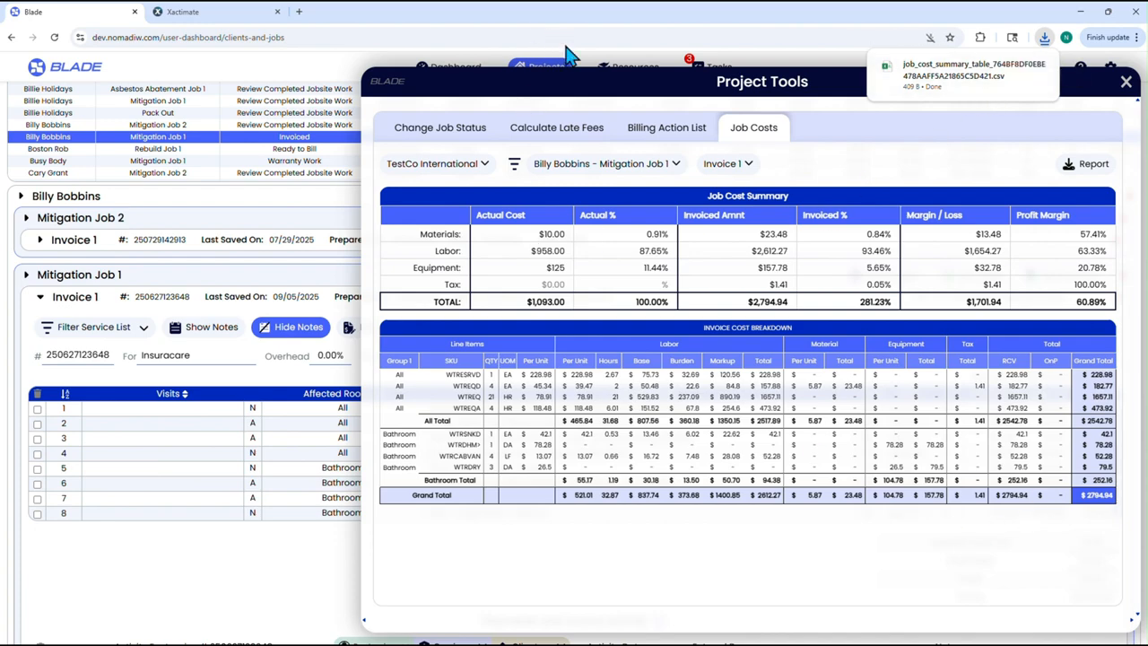
drag(593, 86, 495, 76)
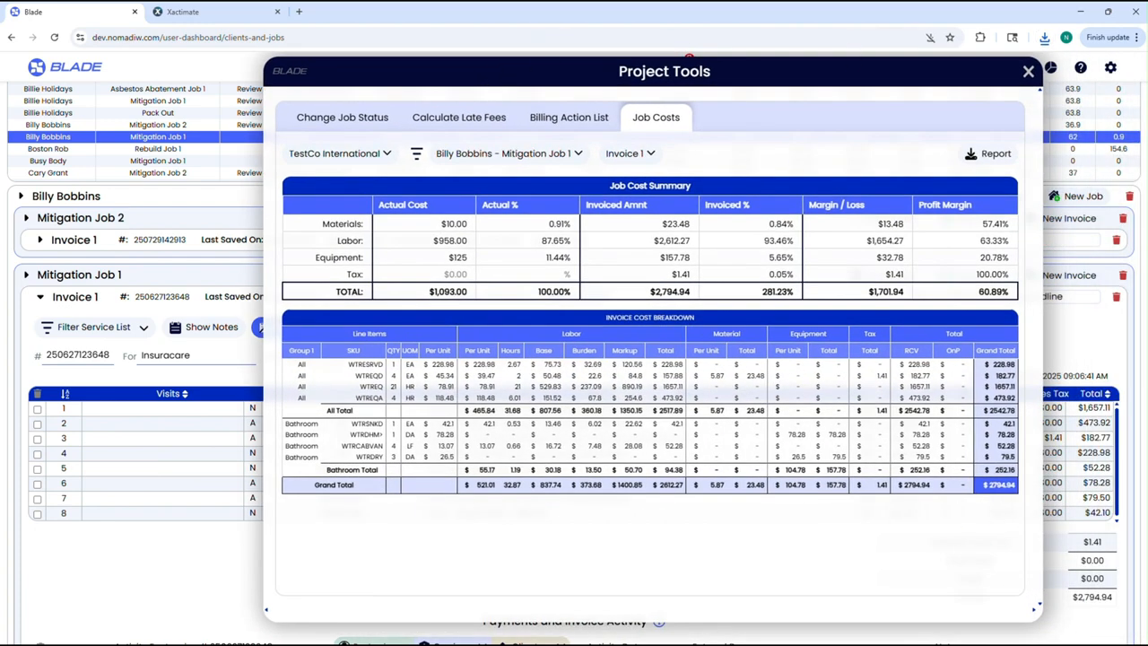
click(1029, 71)
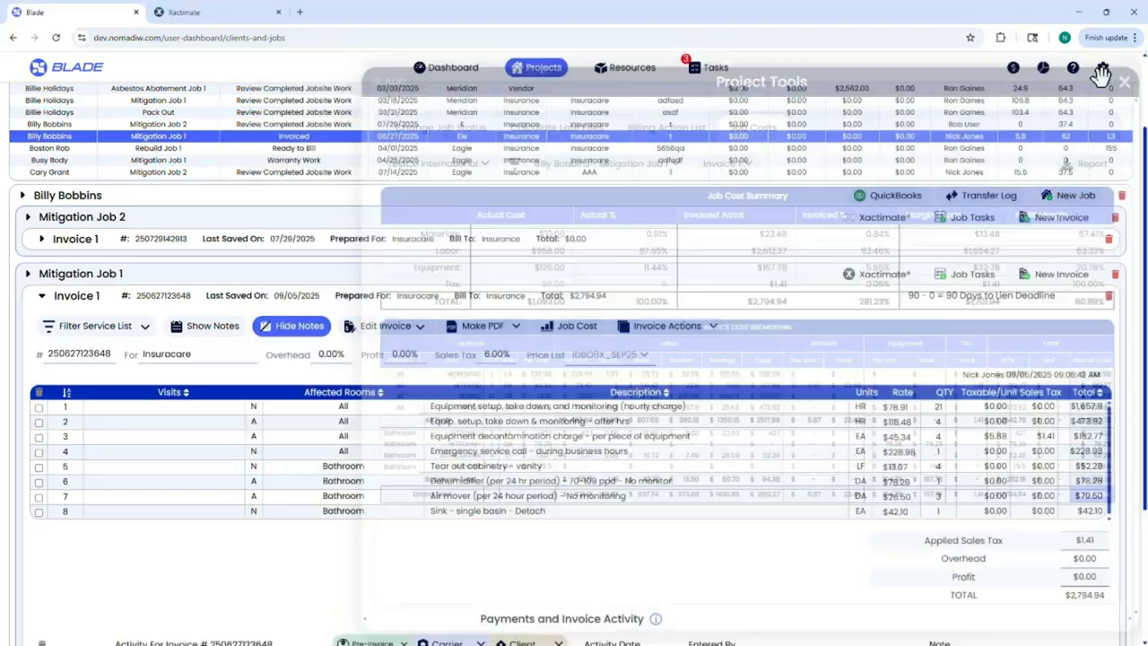
Collapse Invoice 1 and expand the Documents section of Mitigation Job 1 to show the returned report files
click(40, 298)
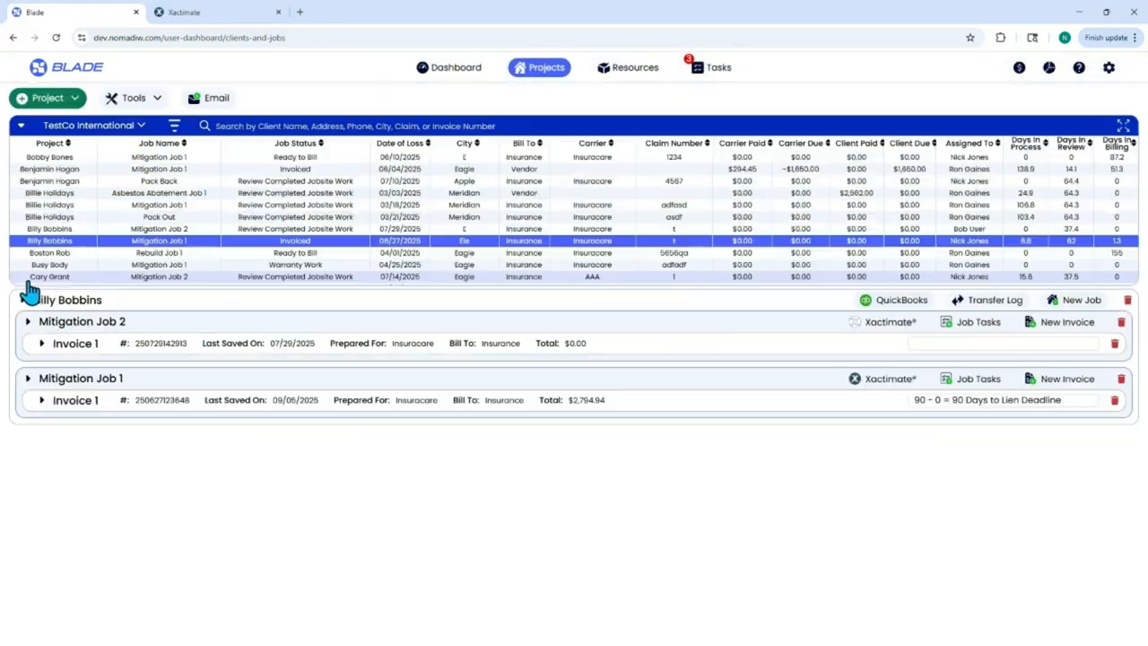
click(30, 380)
click(95, 444)
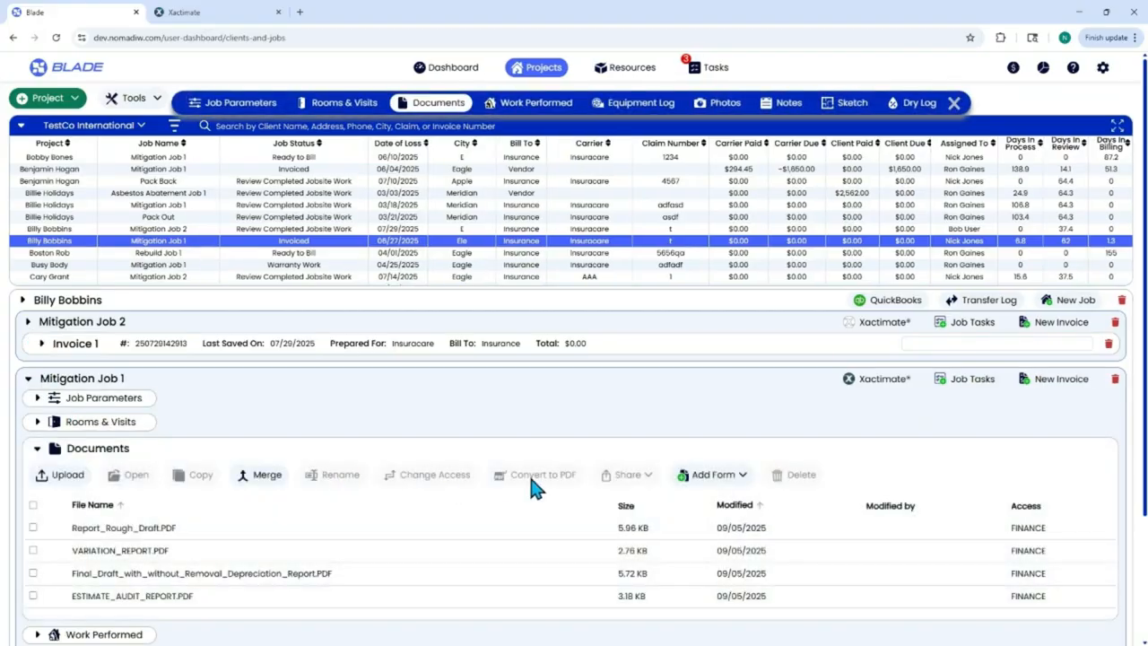
scroll(534, 487, down, 2)
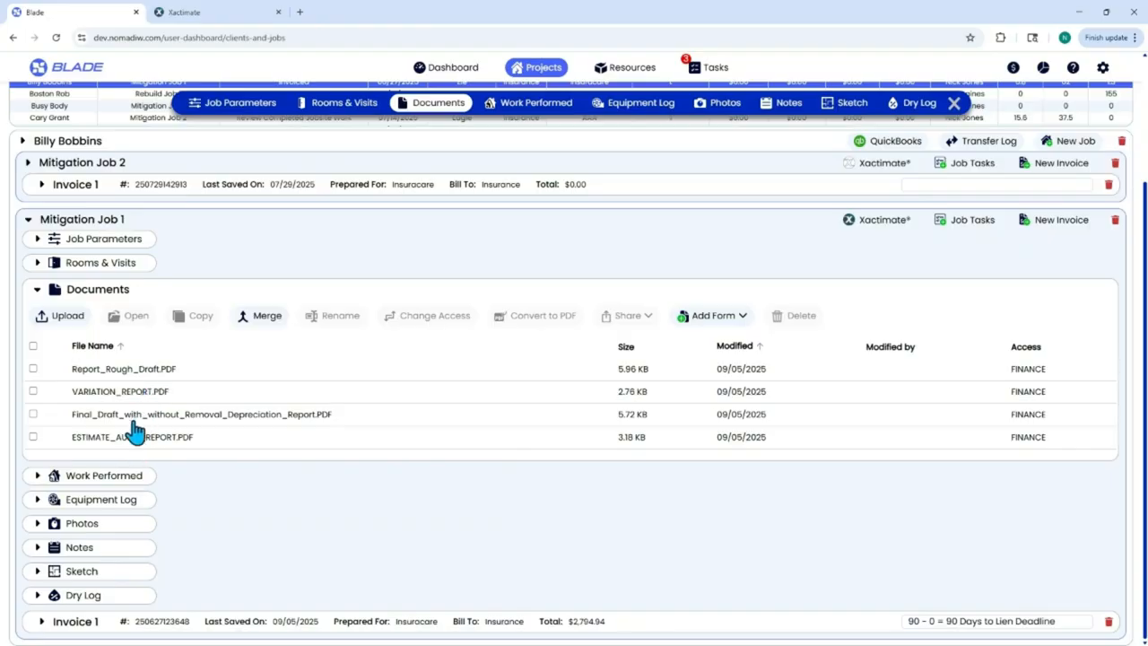
Open Report_Rough_Draft.PDF, enlarge its pages, and read through the report
click(148, 377)
click(136, 320)
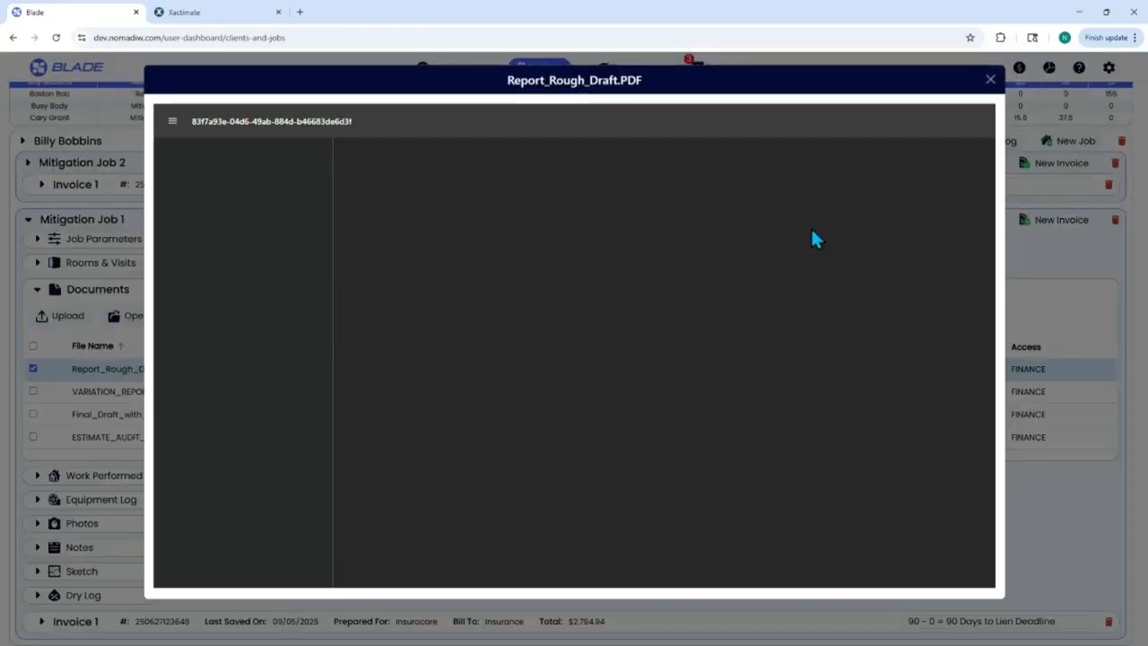
click(559, 125)
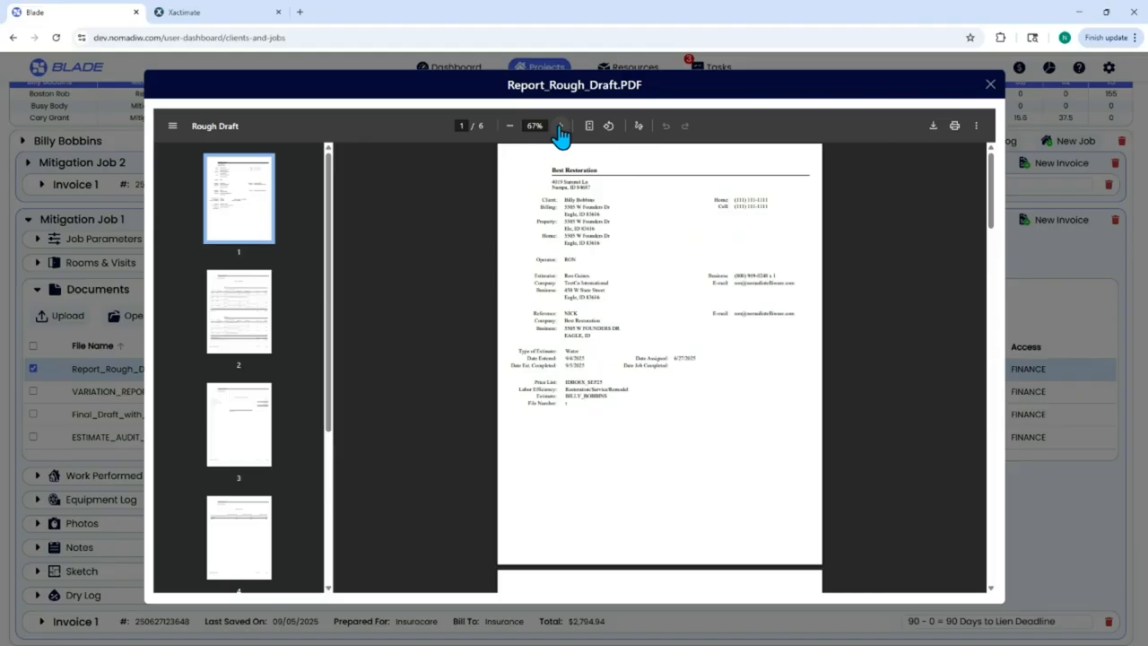
click(560, 126)
click(559, 126)
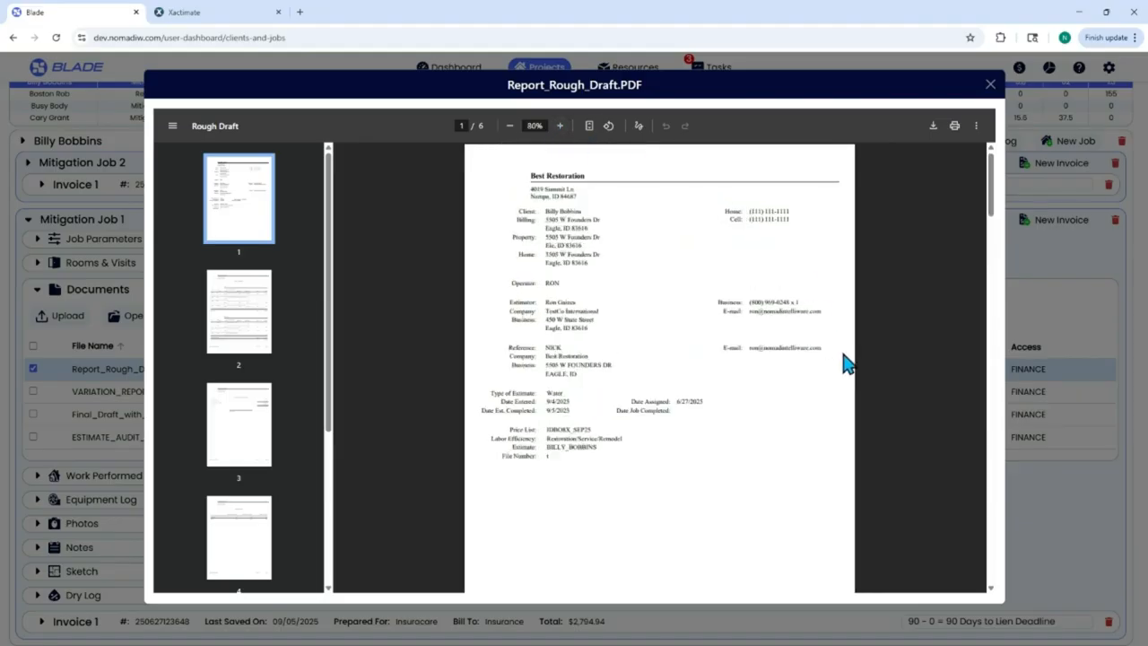
scroll(847, 363, down, 2)
scroll(847, 363, down, 3)
scroll(842, 370, down, 3)
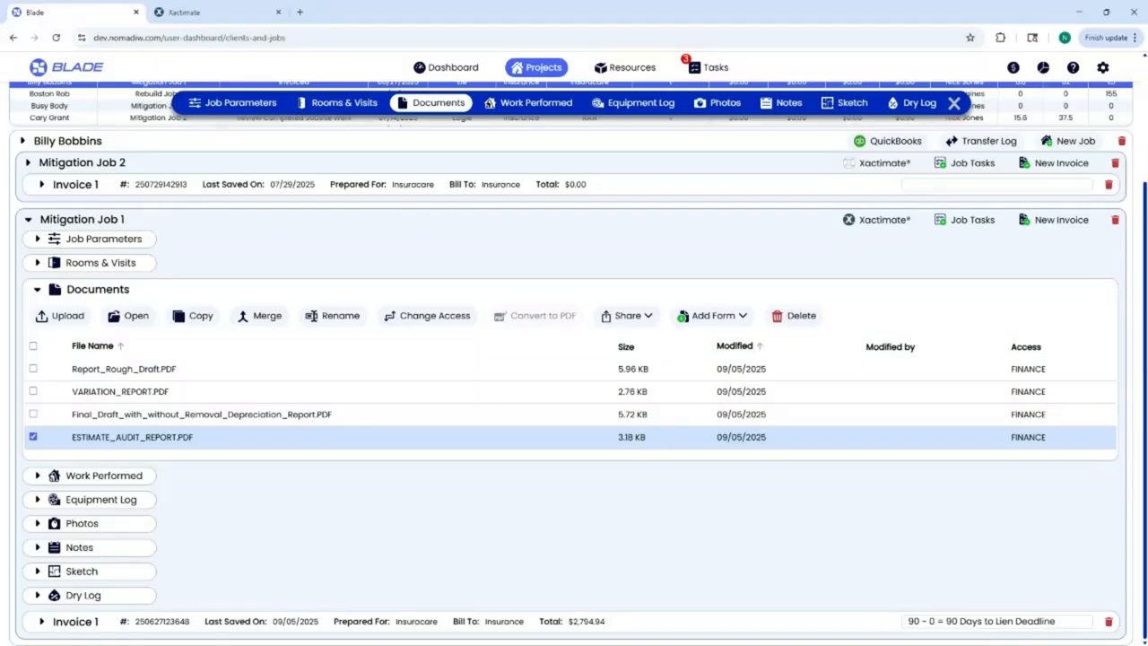
Collapse the job's Documents section and open the Blade account settings
click(37, 289)
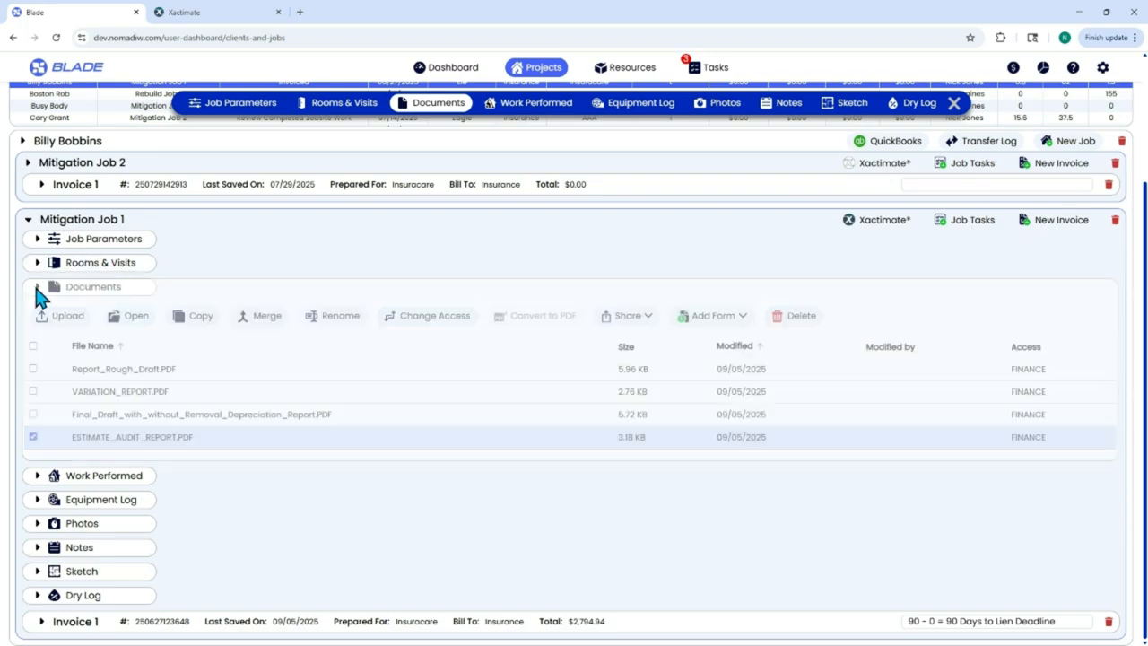
click(1109, 69)
click(1076, 131)
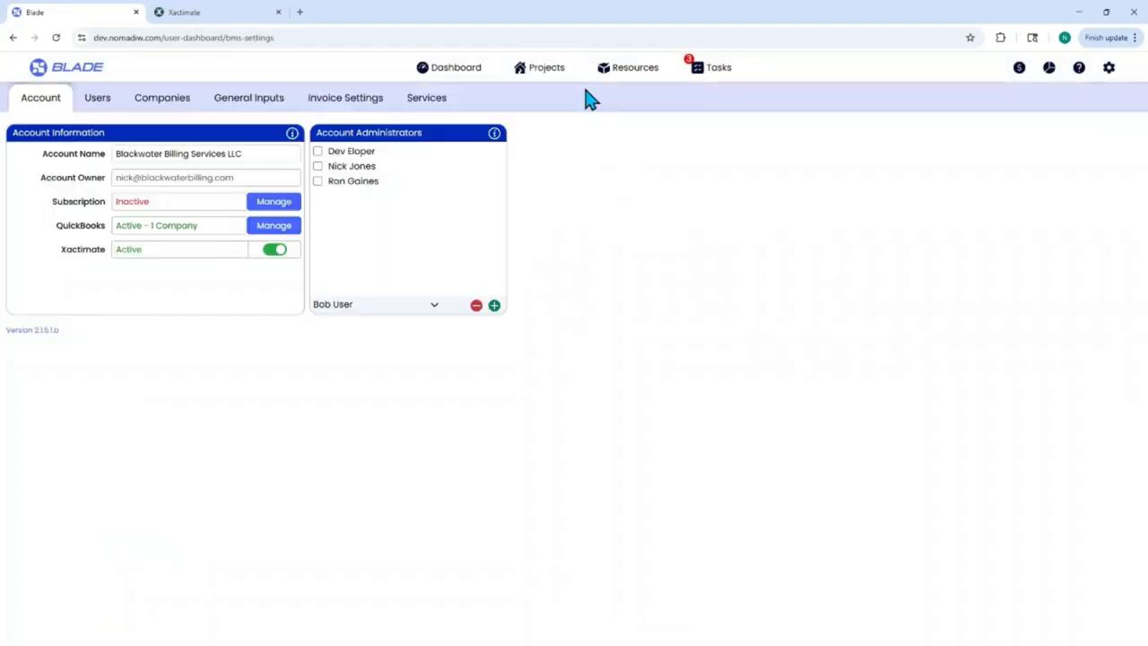